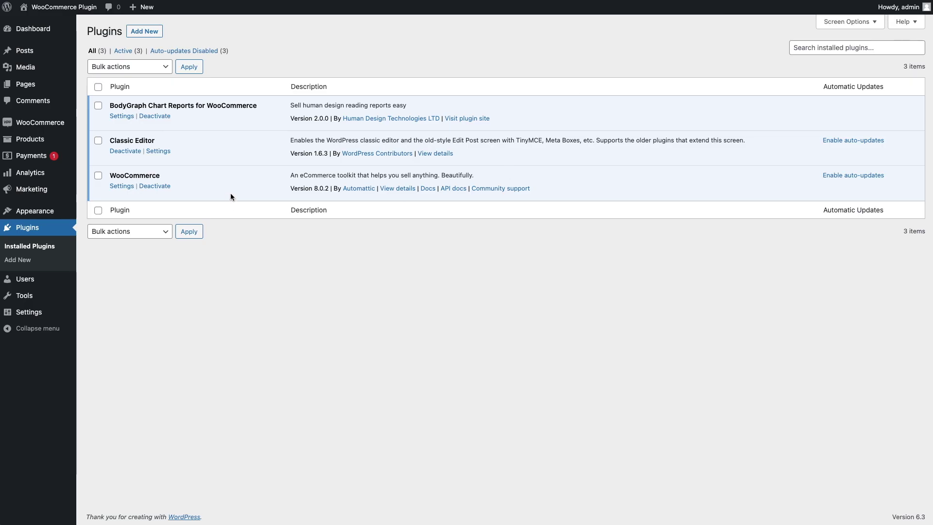
# Step: Create and publish a new WordPress page titled 'Check your Human Design Chart'
pyautogui.moveTo(265, 107); pyautogui.dragTo(110, 100)
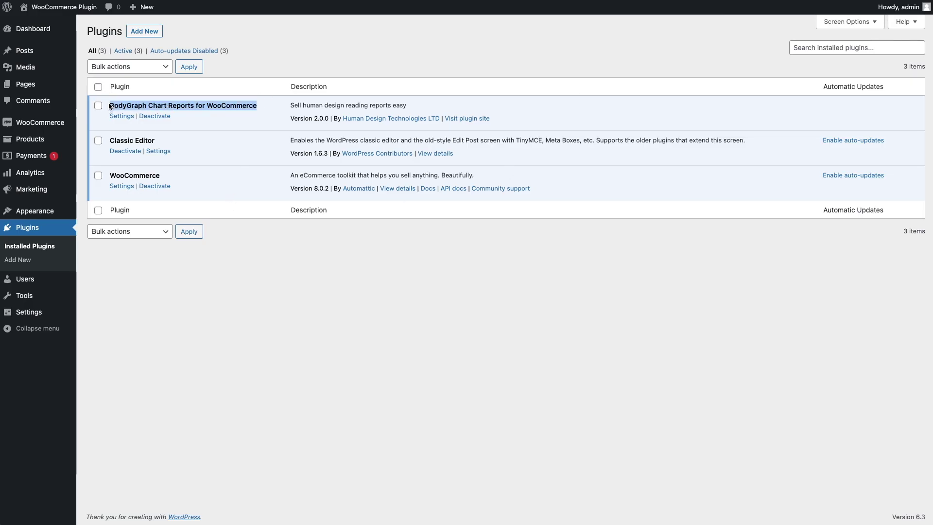
pyautogui.moveTo(160, 176); pyautogui.dragTo(104, 183)
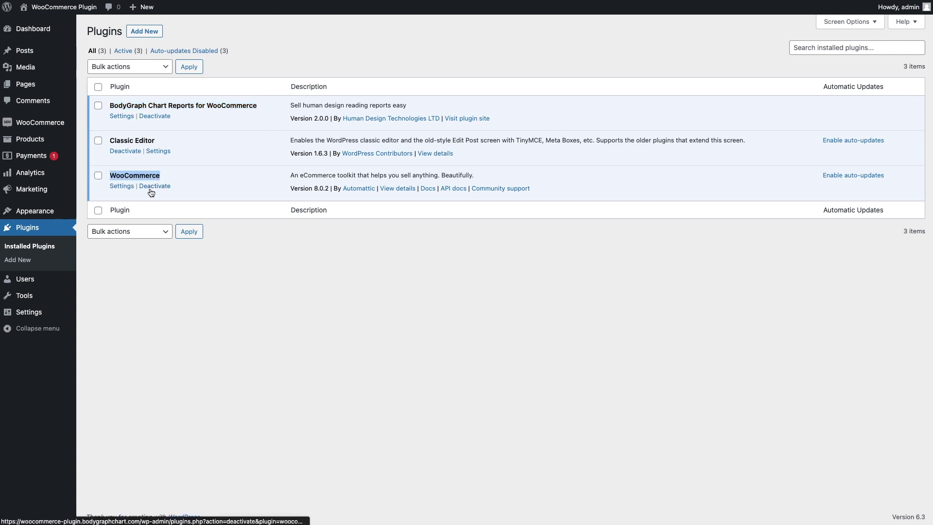
pyautogui.click(27, 85)
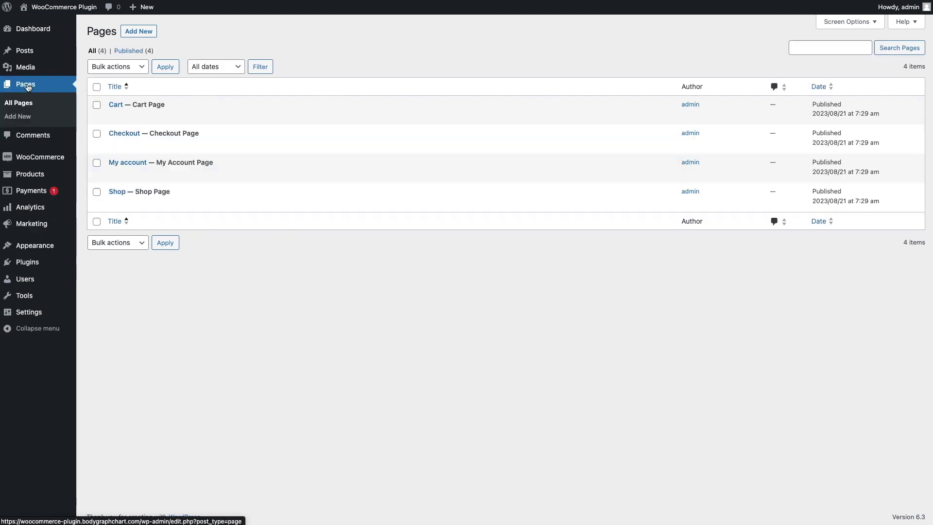
pyautogui.click(141, 32)
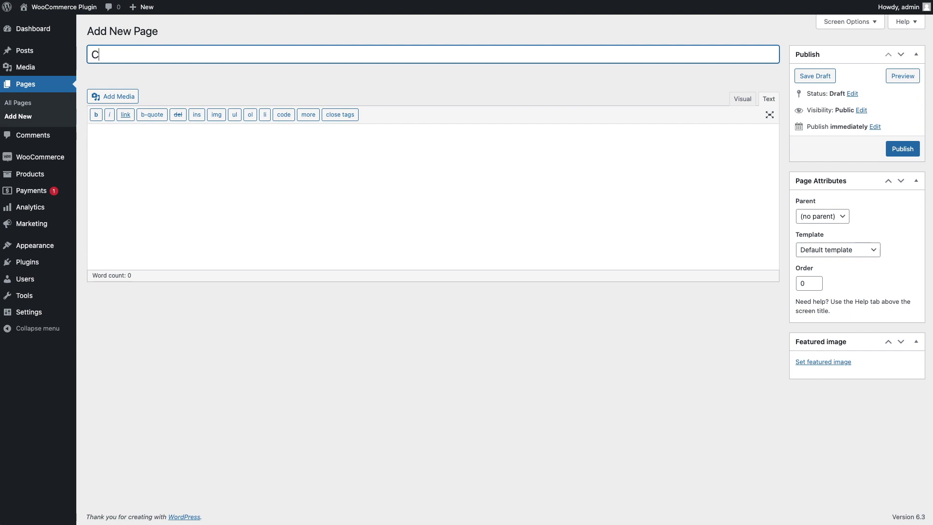
pyautogui.write('Check your H')
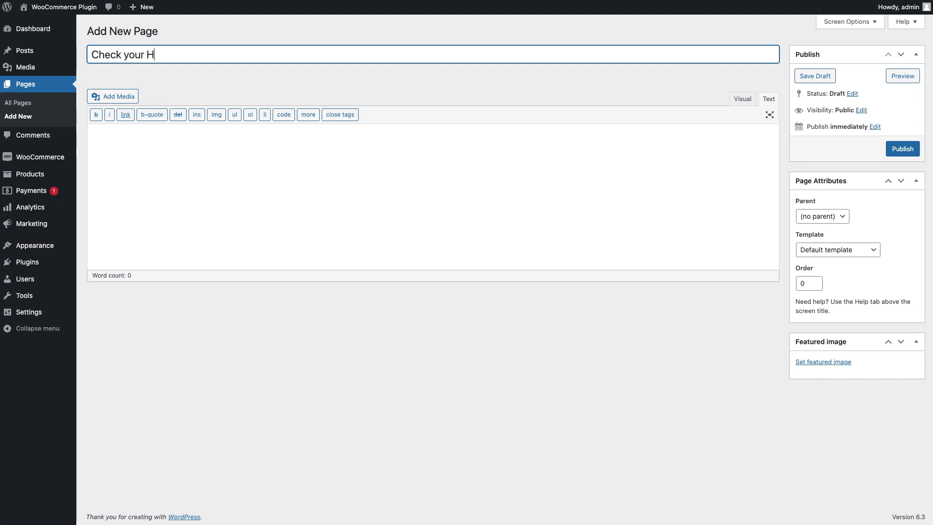
pyautogui.write('uman Design Chart')
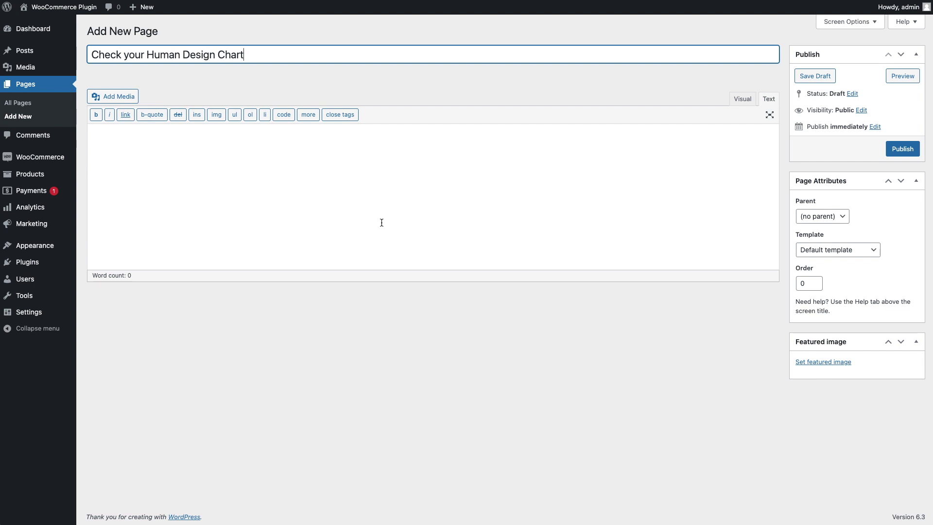
pyautogui.click(904, 149)
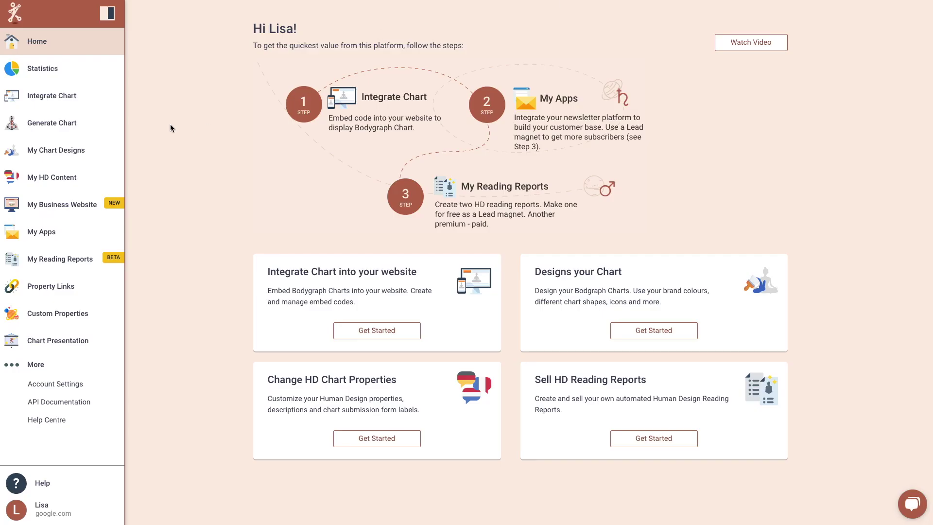
# Step: Copy the Woocommerce chart's script embed code from BodyGraph's Integrate Chart list
pyautogui.click(46, 99)
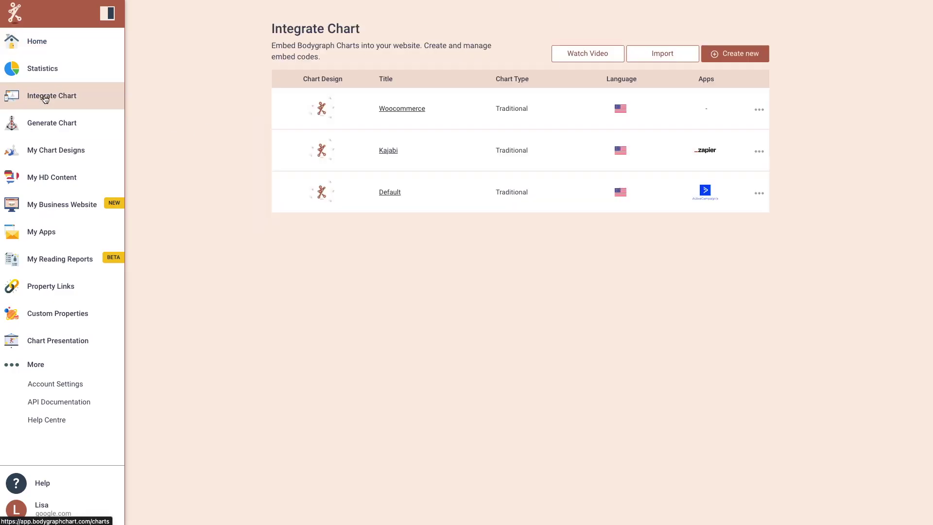
pyautogui.click(421, 111)
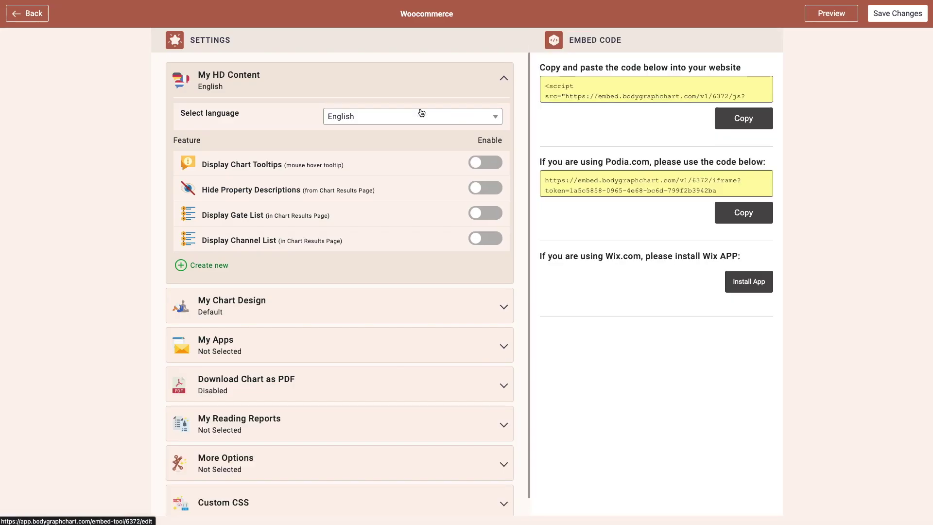
pyautogui.click(751, 118)
# Step: Paste the Woocommerce chart script into the page body, update it, and view the live page
pyautogui.hotkey('ctrl', 'Tab')
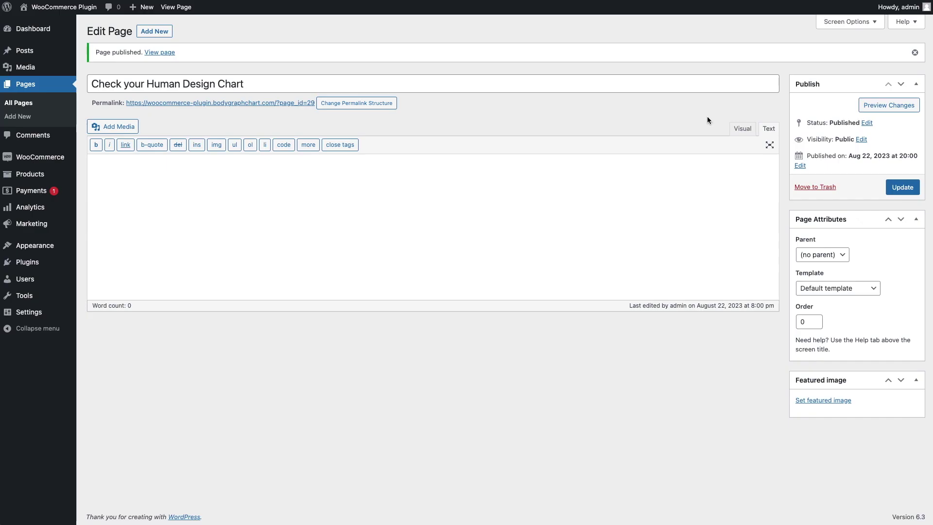
pyautogui.click(580, 210)
pyautogui.hotkey('ctrl', 'v')
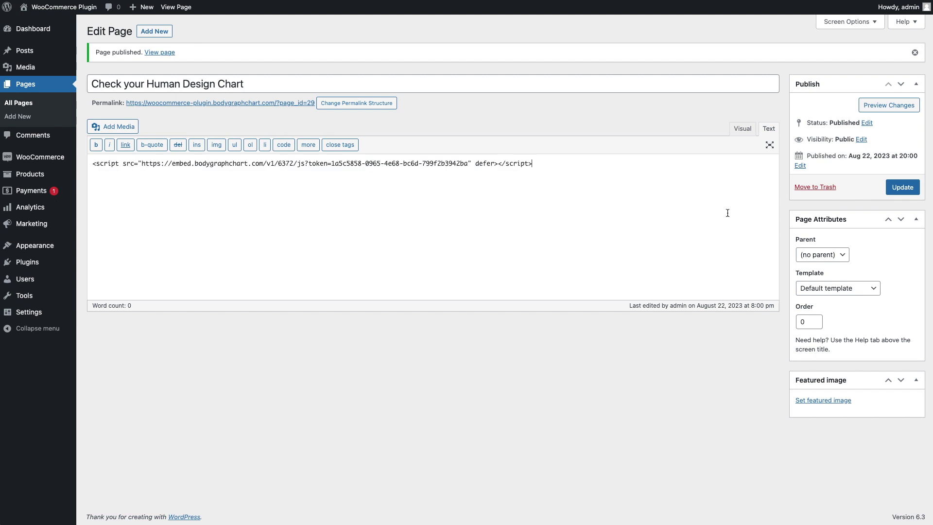
pyautogui.click(900, 187)
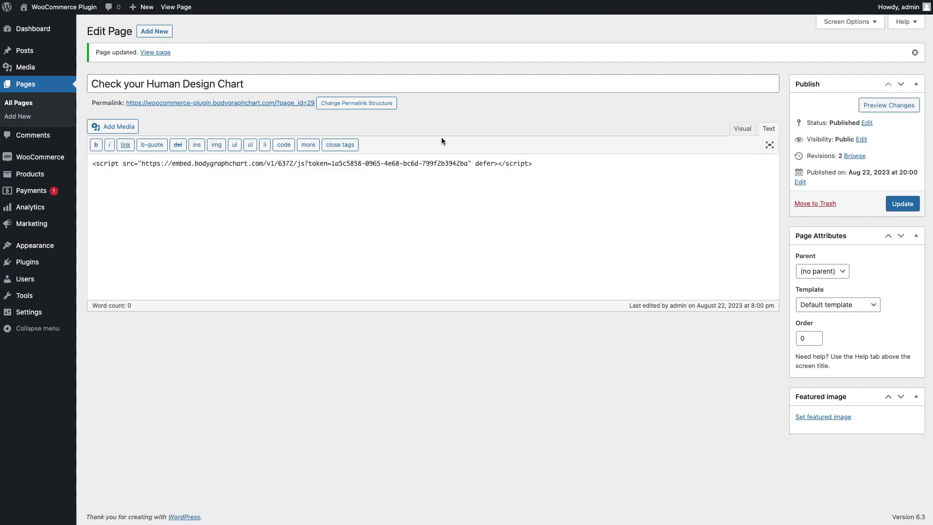
pyautogui.click(270, 103)
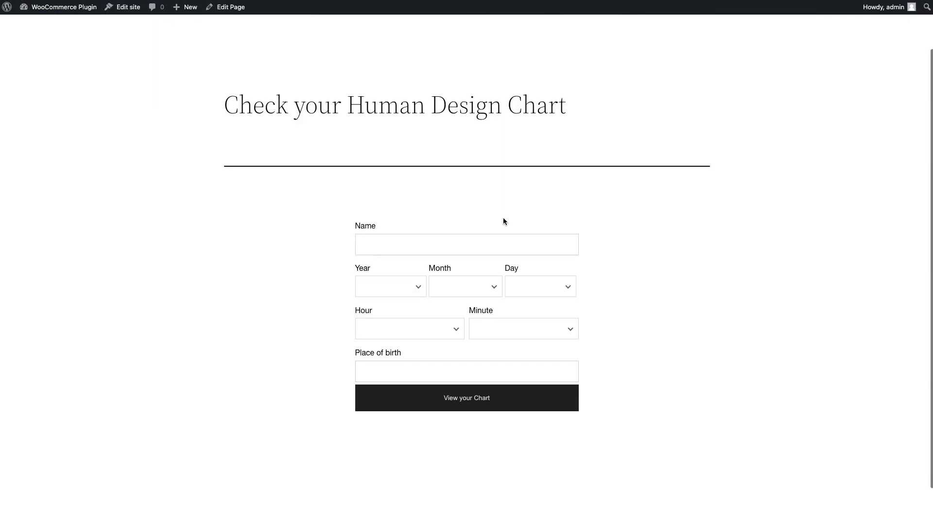
pyautogui.scroll(2, 503, 217)
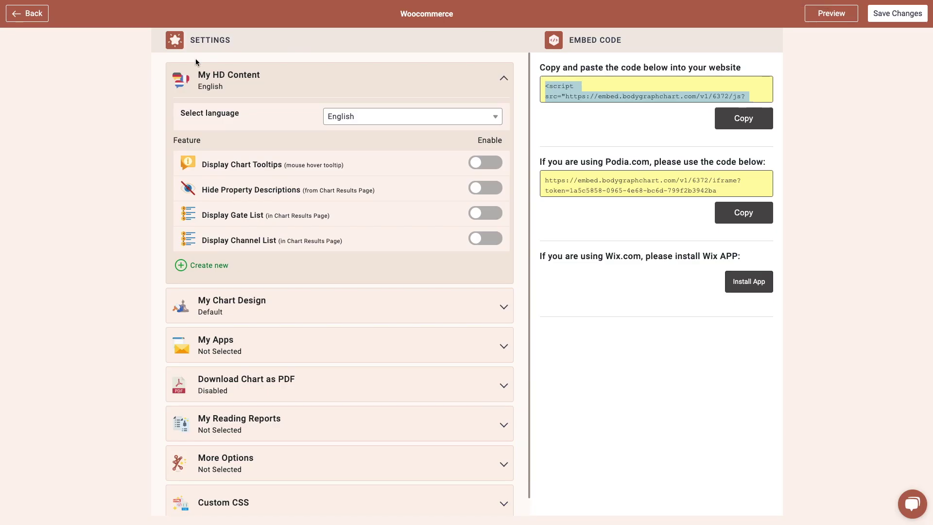
# Step: In My Apps, start a new app using WooCommerce Plugin as the payment method
pyautogui.click(35, 17)
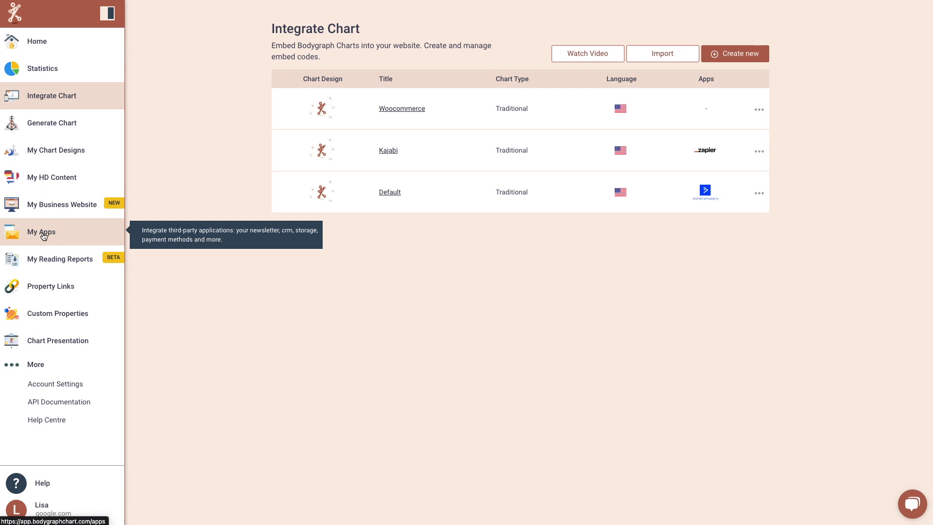
pyautogui.click(42, 233)
pyautogui.click(744, 52)
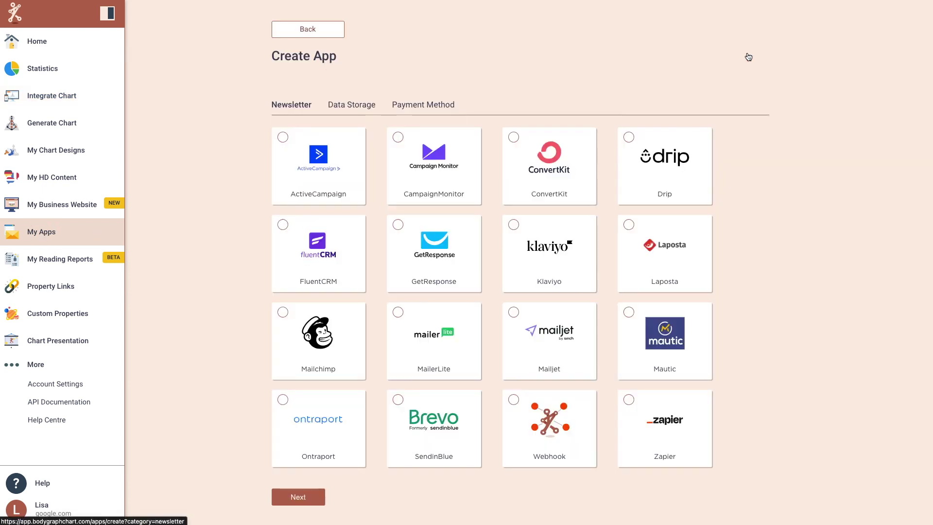
pyautogui.click(411, 106)
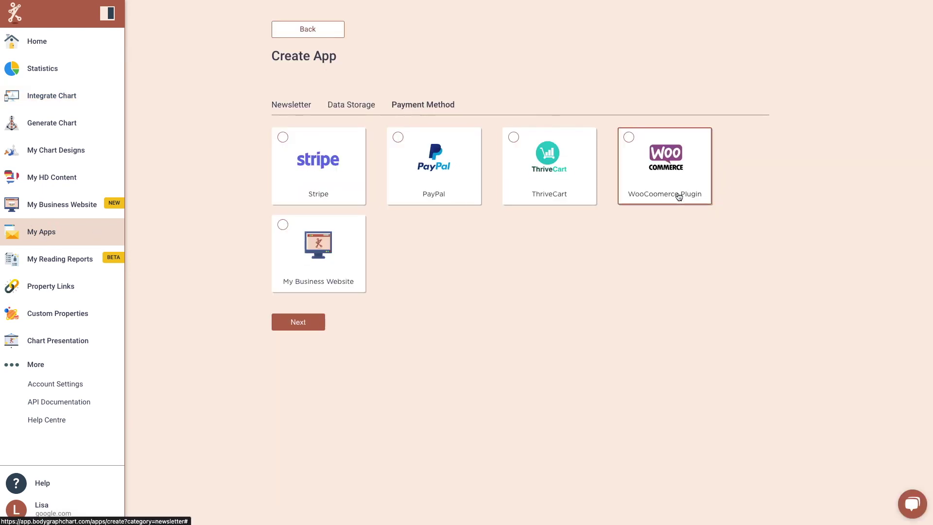
pyautogui.click(668, 202)
pyautogui.click(287, 322)
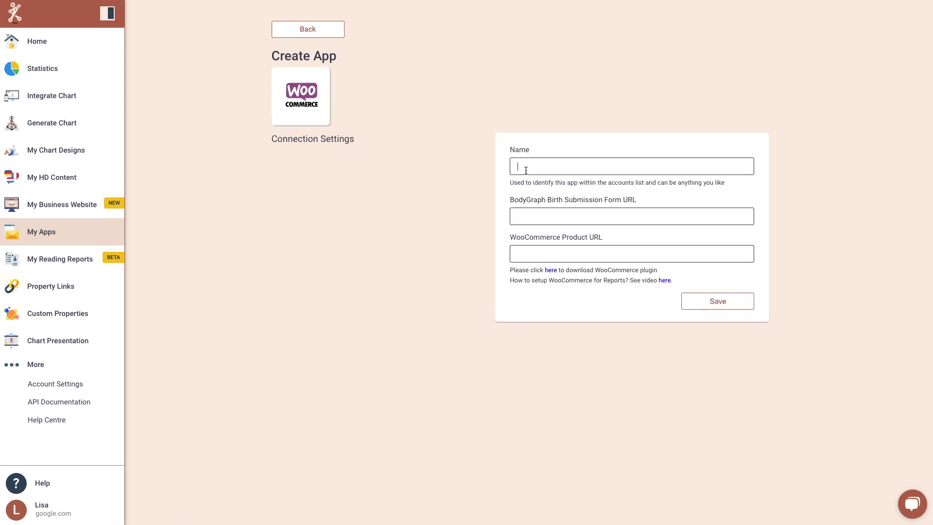
# Step: Name the app 'Woocommerce website payments' and paste the chart page address as birth submission form URL
pyautogui.write('Woocommerce website payments')
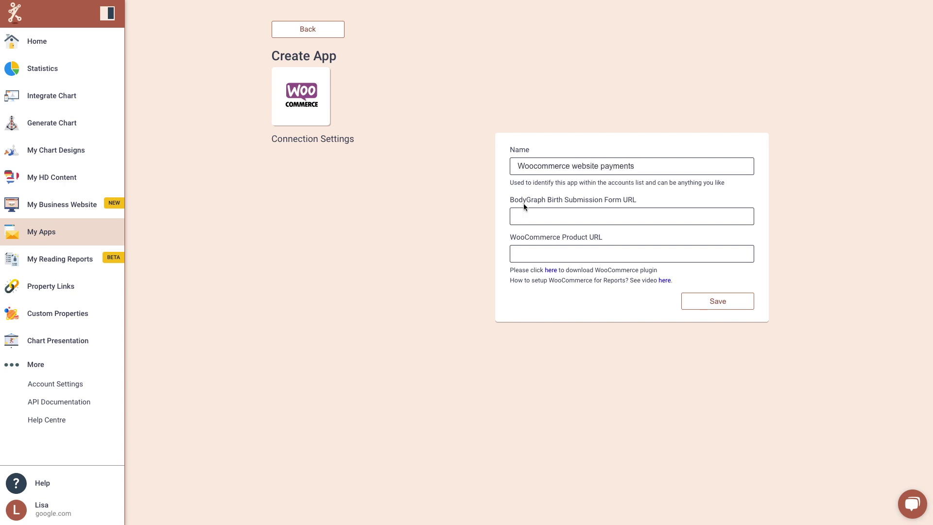
pyautogui.moveTo(512, 203); pyautogui.dragTo(630, 206)
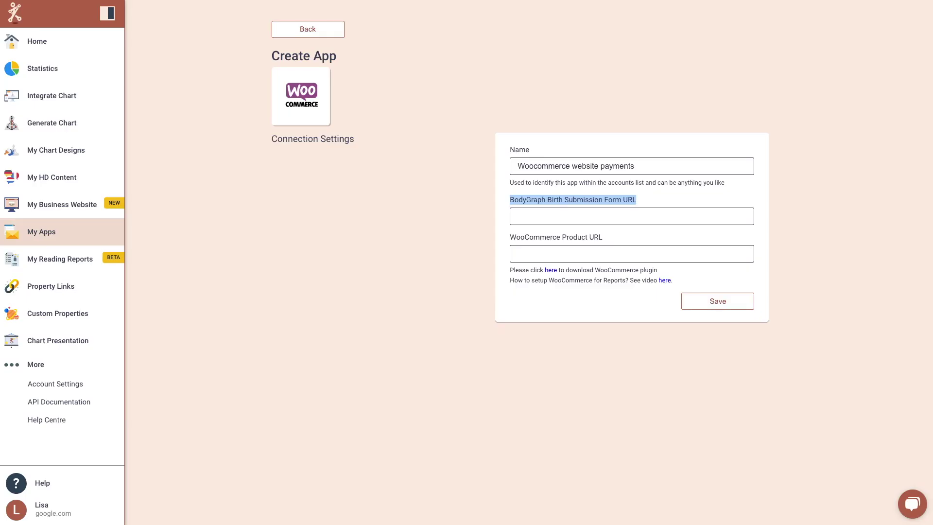
pyautogui.click(545, 212)
pyautogui.hotkey('ctrl', 'v')
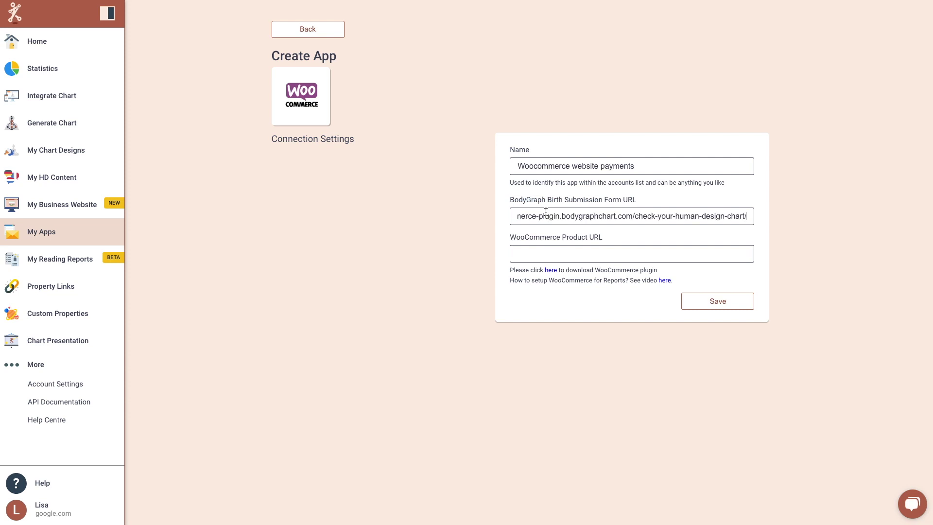
pyautogui.click(536, 253)
pyautogui.moveTo(613, 239); pyautogui.dragTo(509, 236)
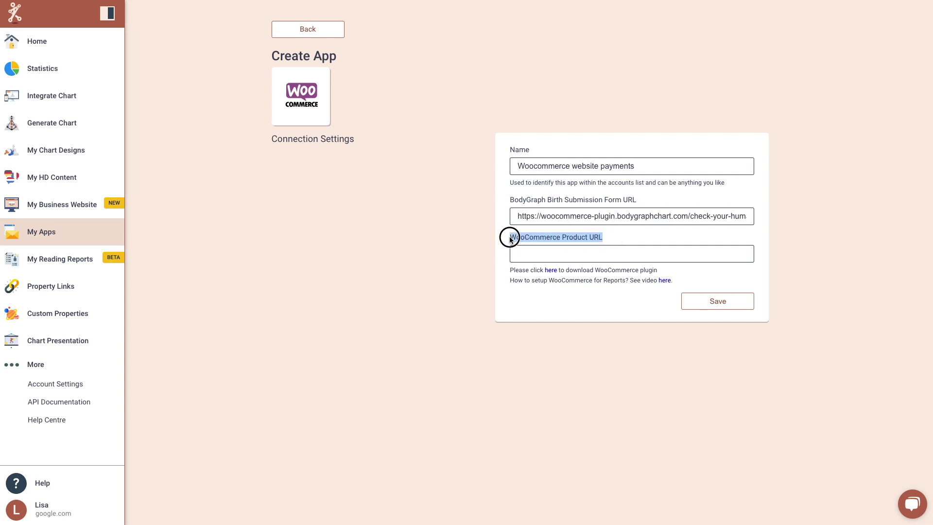
pyautogui.click(556, 255)
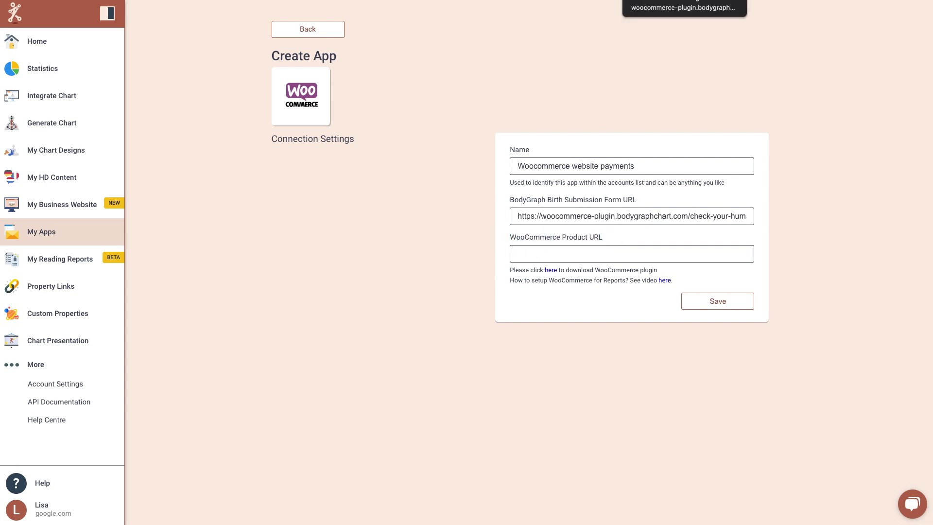
pyautogui.click(684, 0)
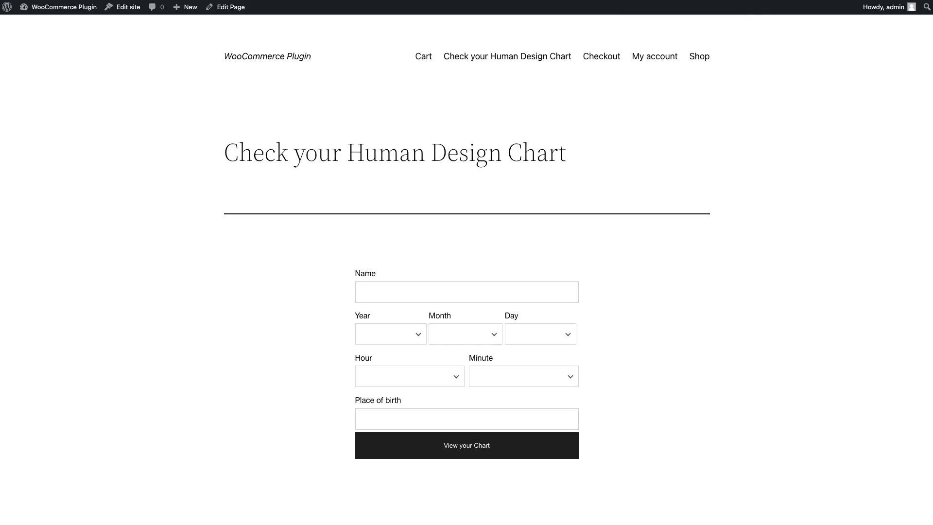
# Step: Publish a new WooCommerce product titled 'Human Design Reading Report for Leaders'
pyautogui.hotkey('ctrl', 'Tab')
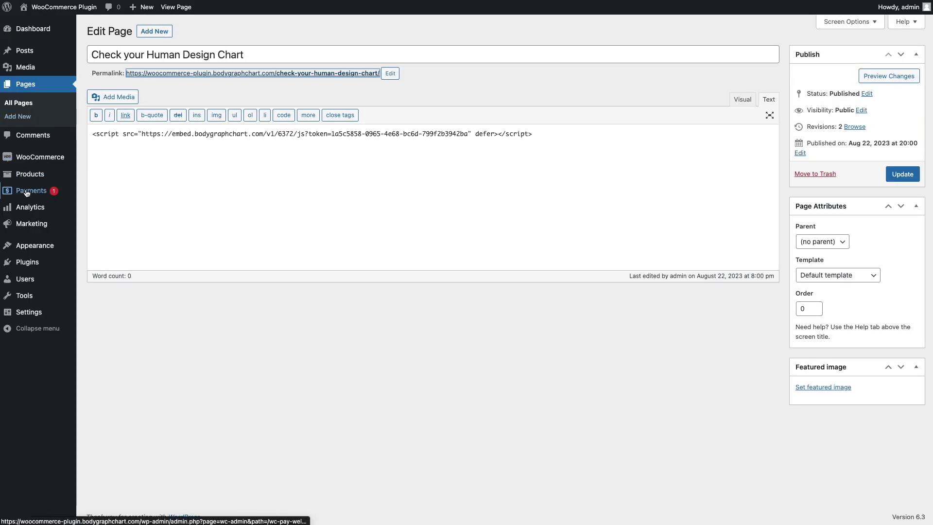
pyautogui.click(29, 175)
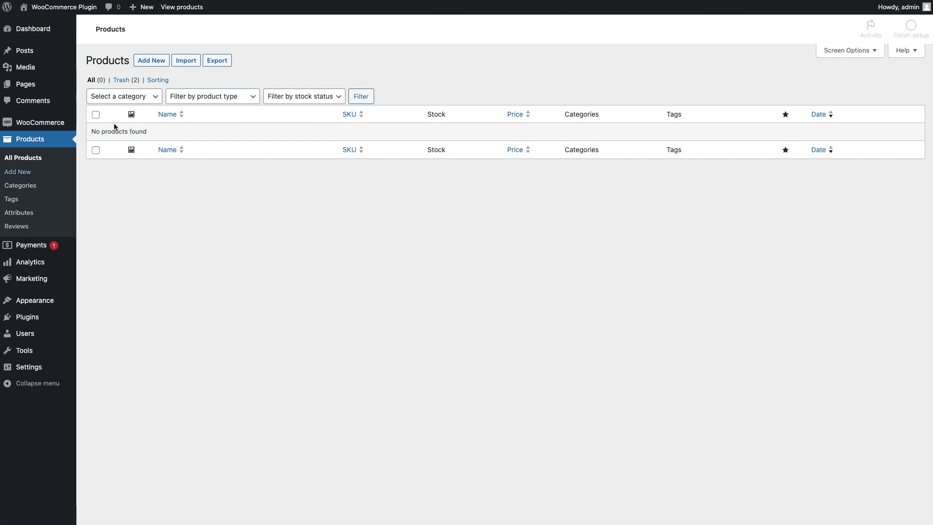
pyautogui.click(157, 64)
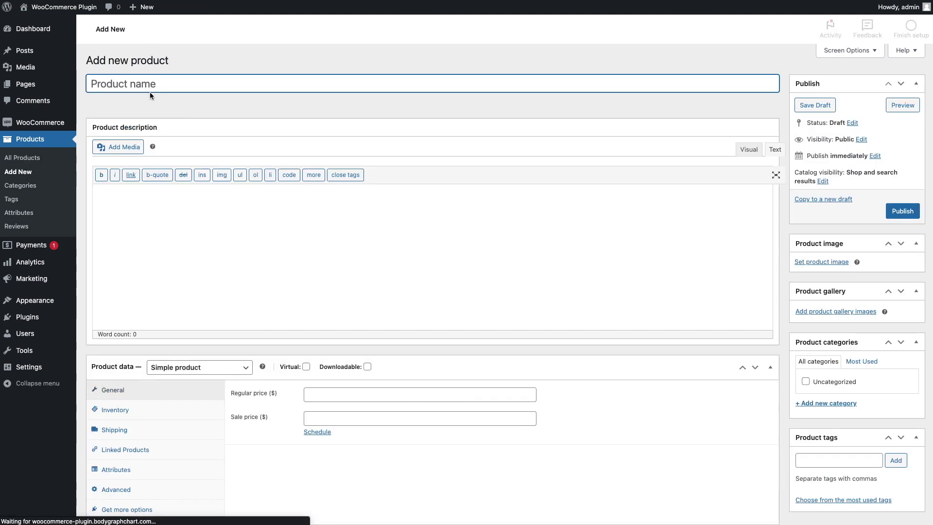
pyautogui.click(148, 85)
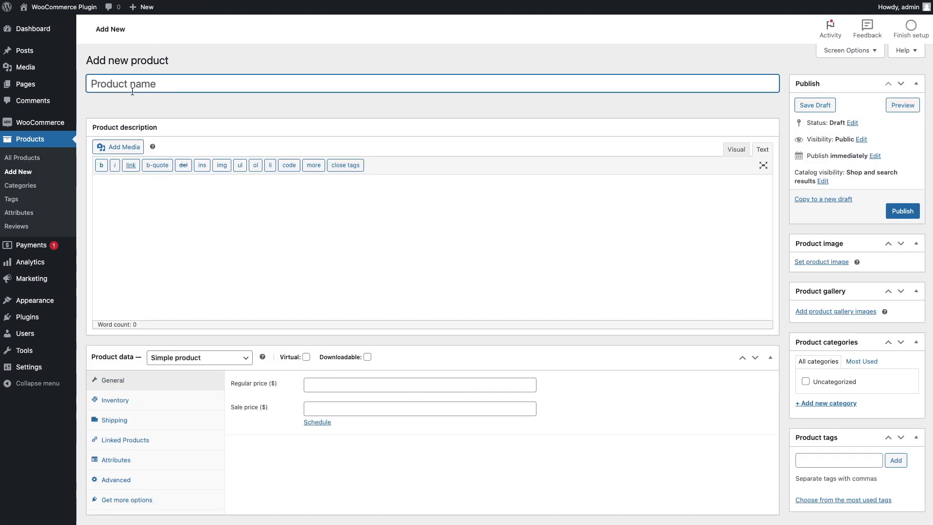
pyautogui.write('Human ')
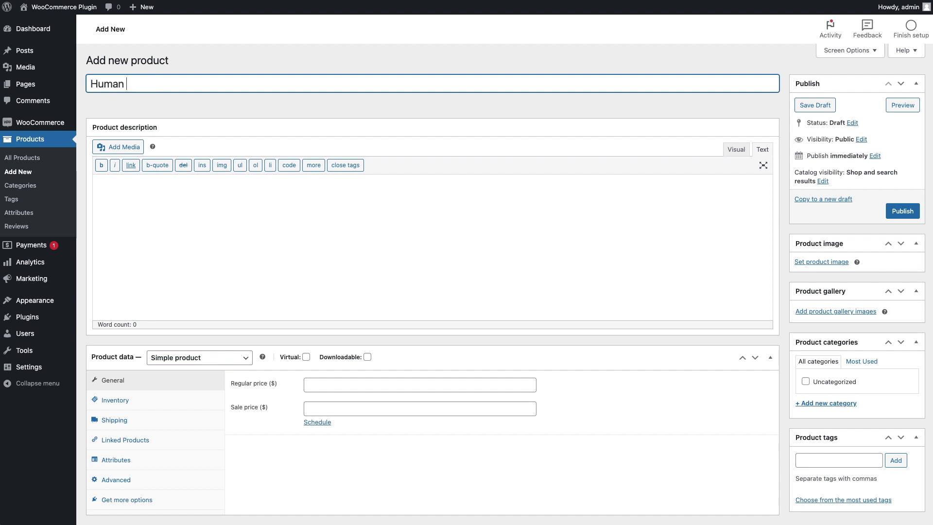
pyautogui.write('Dsi')
pyautogui.write('sign REadi')
pyautogui.press('BackSpace')
pyautogui.press('BackSpace')
pyautogui.press('BackSpace')
pyautogui.write('eading RE')
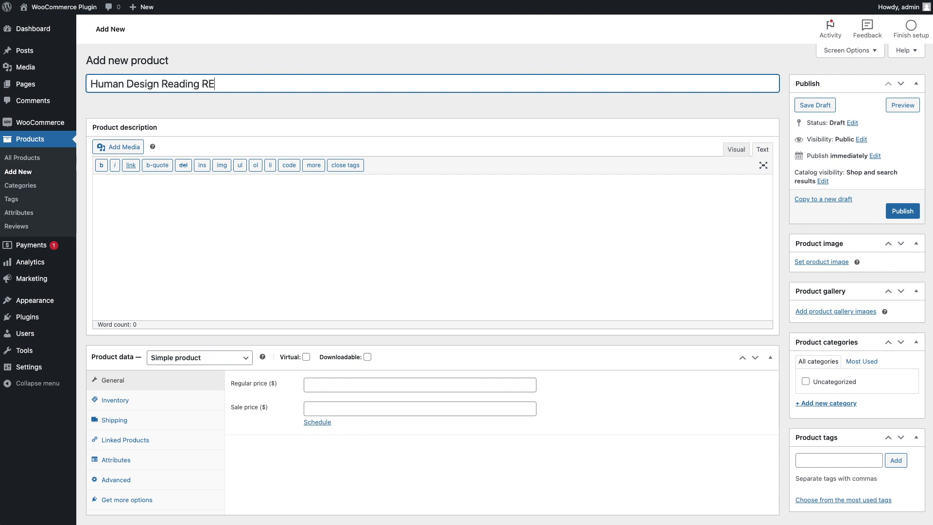
pyautogui.press('BackSpace')
pyautogui.write('eport for LEAde')
pyautogui.press('BackSpace')
pyautogui.press('BackSpace')
pyautogui.press('BackSpace')
pyautogui.press('BackSpace')
pyautogui.write('eaders')
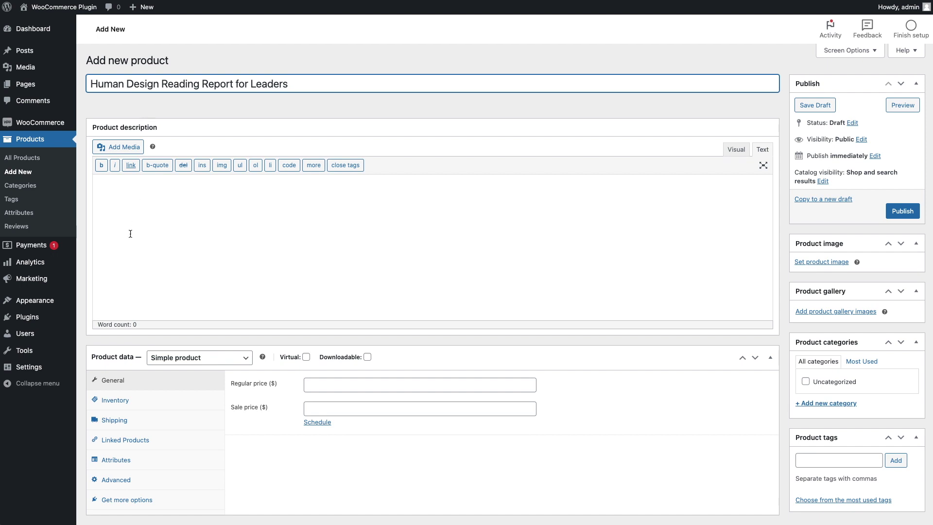
pyautogui.click(900, 212)
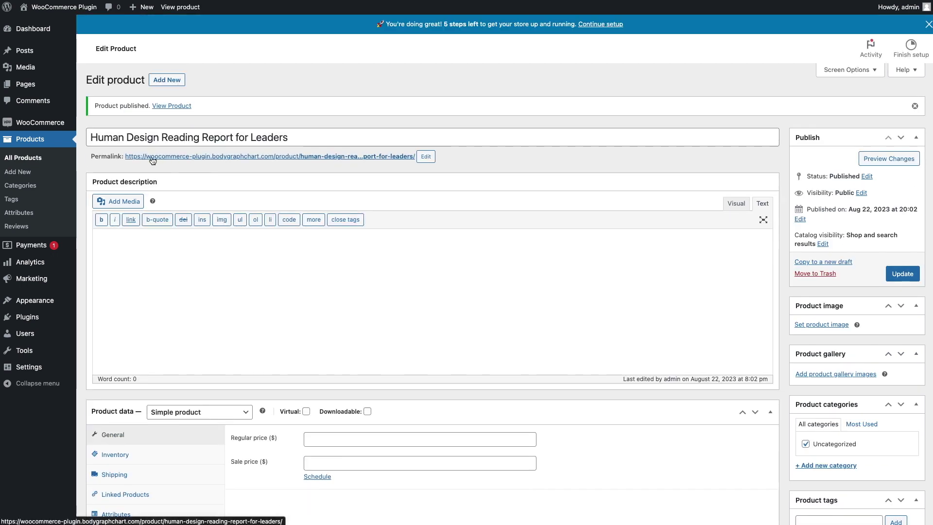
# Step: Save the product's page address as the WooCommerce Product URL in the app connection
pyautogui.click(148, 161)
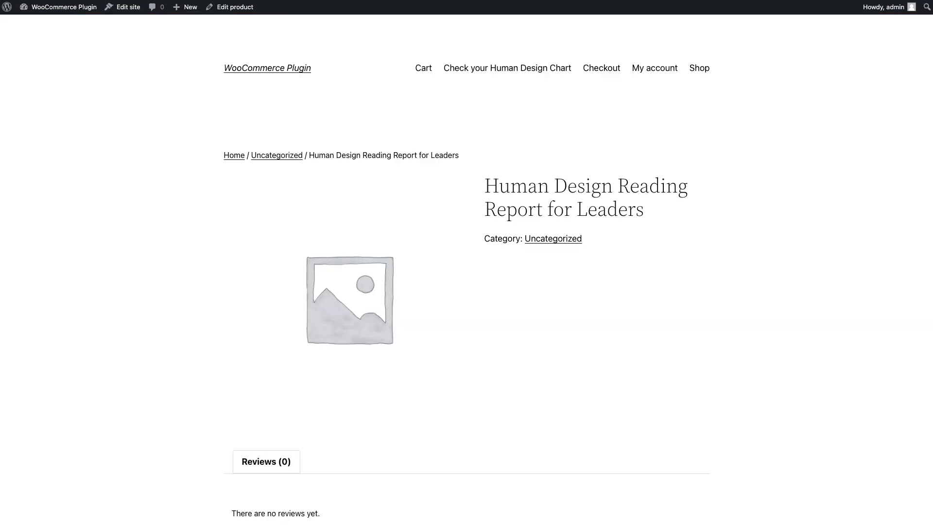
pyautogui.hotkey('ctrl', 'Tab')
pyautogui.write('https://woocommerce-plugin.bodygraphchart.com/product/human-design-reading-report-for-leaders/')
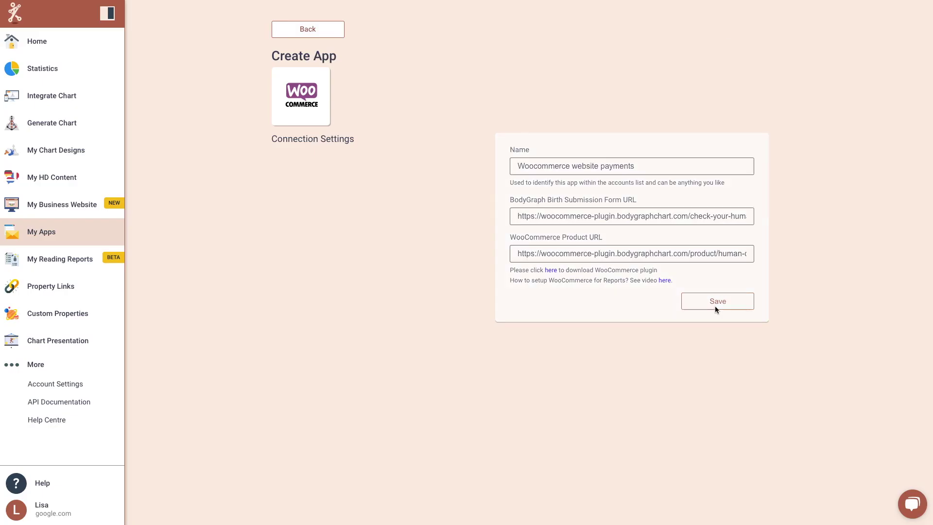
pyautogui.click(716, 302)
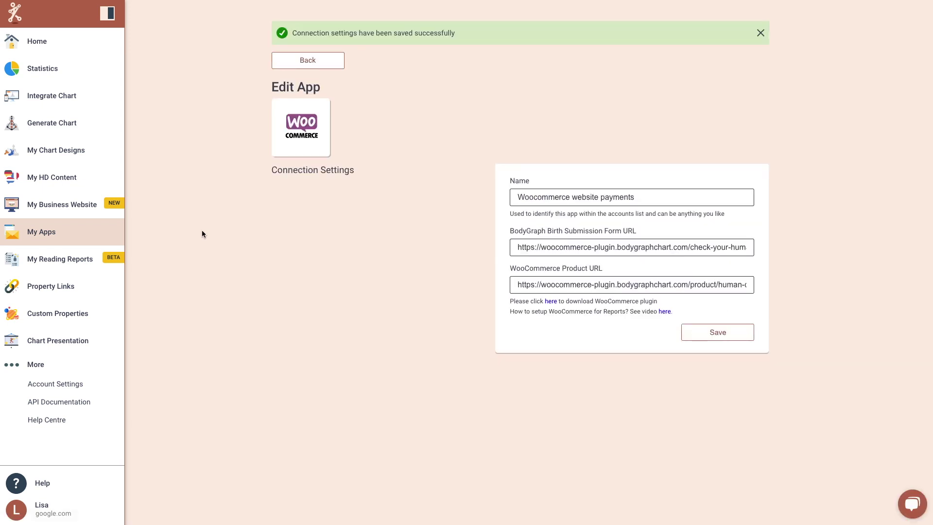
pyautogui.click(62, 260)
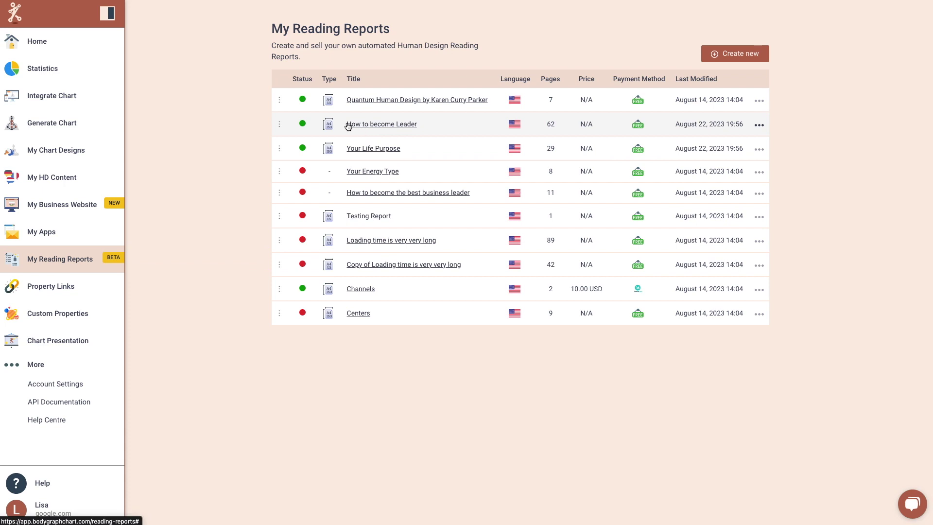
# Step: Set up 'How to become Leader' to sell at 100.00 USD via Woocommerce website payments
pyautogui.moveTo(428, 128); pyautogui.dragTo(345, 125)
pyautogui.click(759, 125)
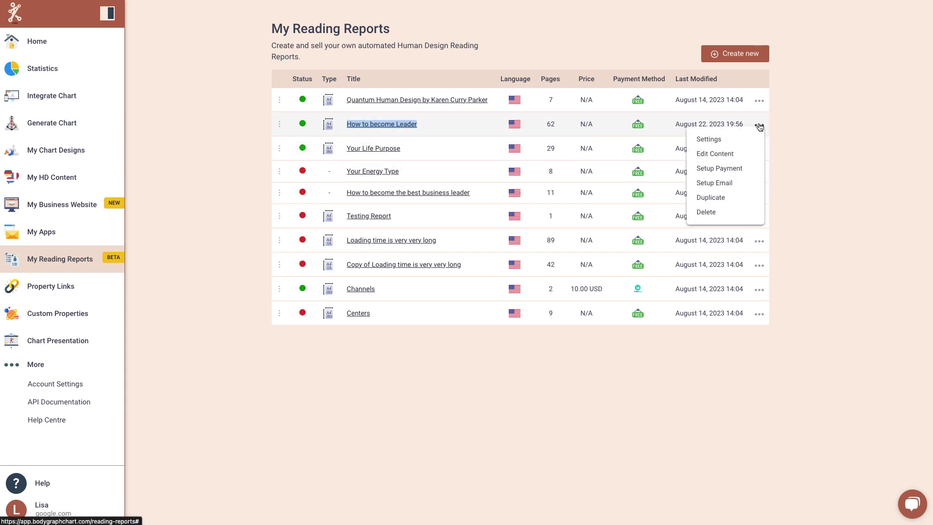
pyautogui.click(720, 169)
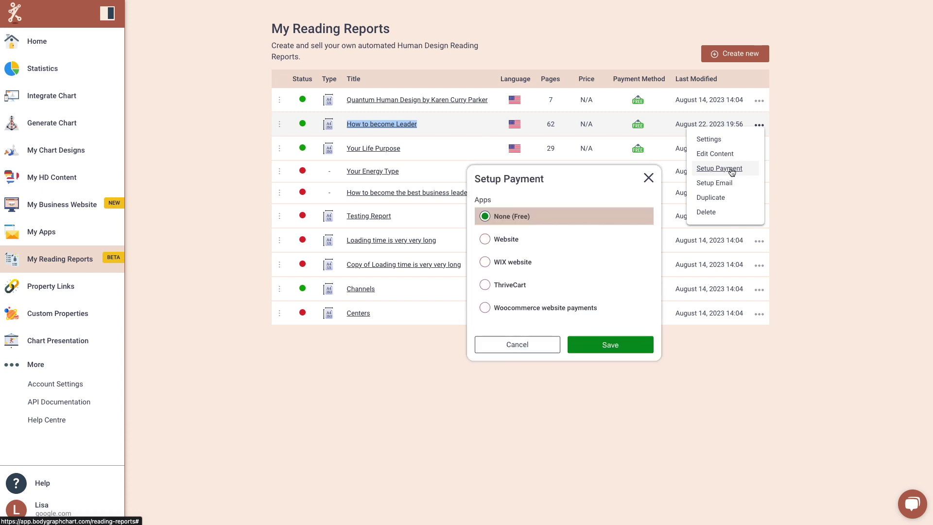
pyautogui.moveTo(608, 312); pyautogui.dragTo(488, 313)
pyautogui.click(488, 313)
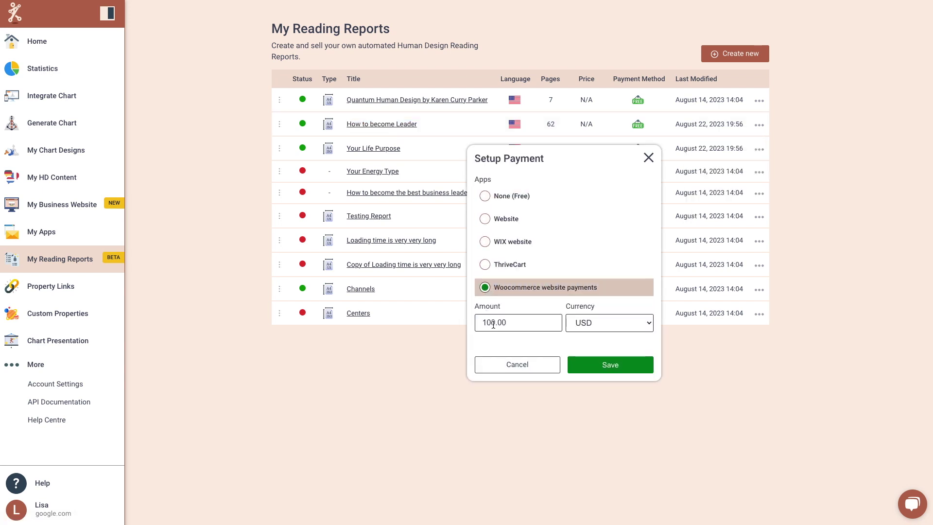
pyautogui.click(600, 369)
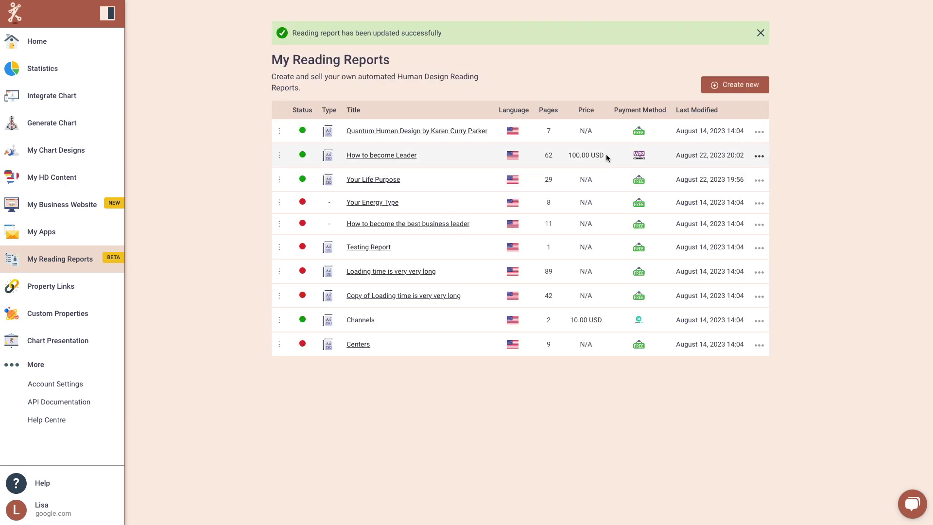
# Step: Set up 'Your Life Purpose' to sell at 299.00 USD via Woocommerce website payments
pyautogui.moveTo(606, 156); pyautogui.dragTo(573, 155)
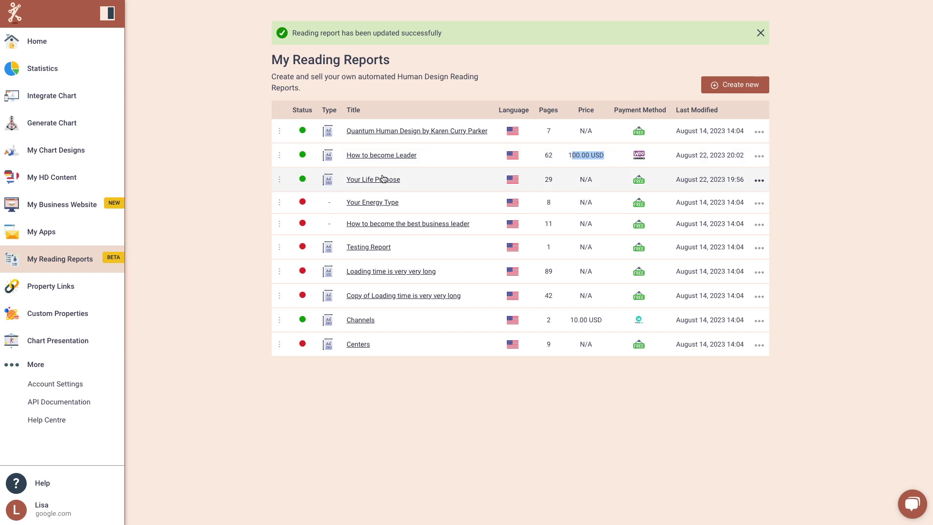
pyautogui.moveTo(406, 178); pyautogui.dragTo(350, 181)
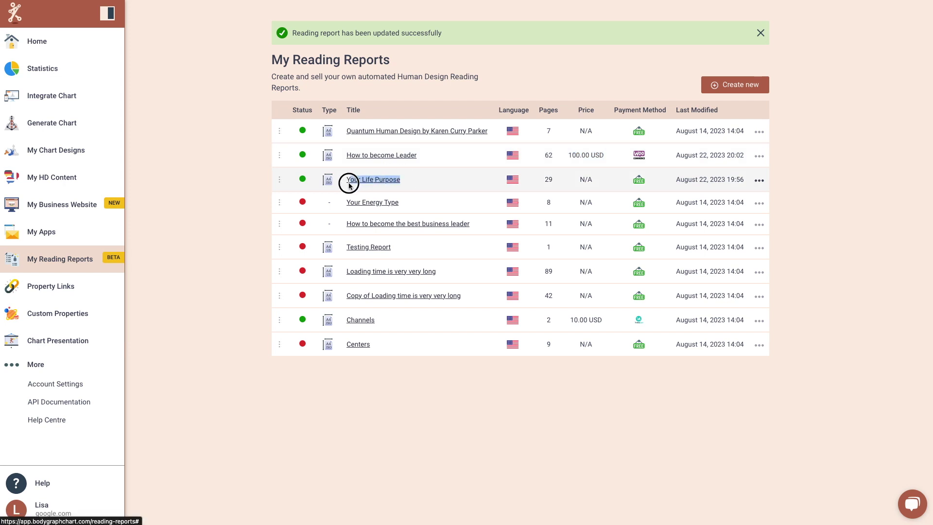
pyautogui.click(759, 181)
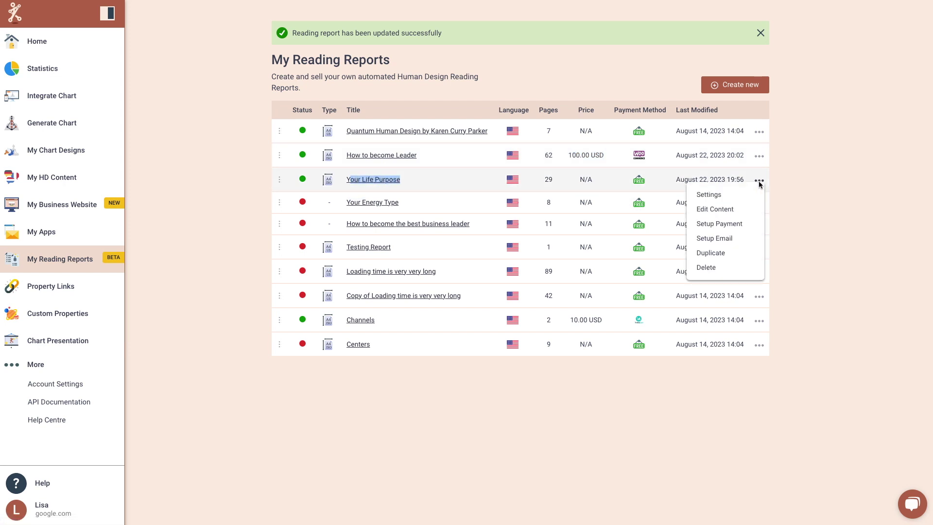
pyautogui.click(732, 224)
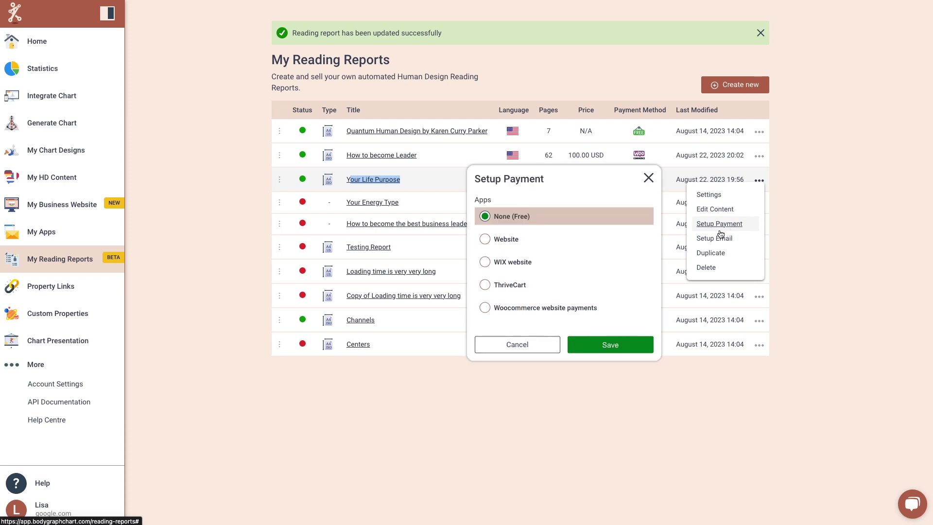
pyautogui.click(555, 315)
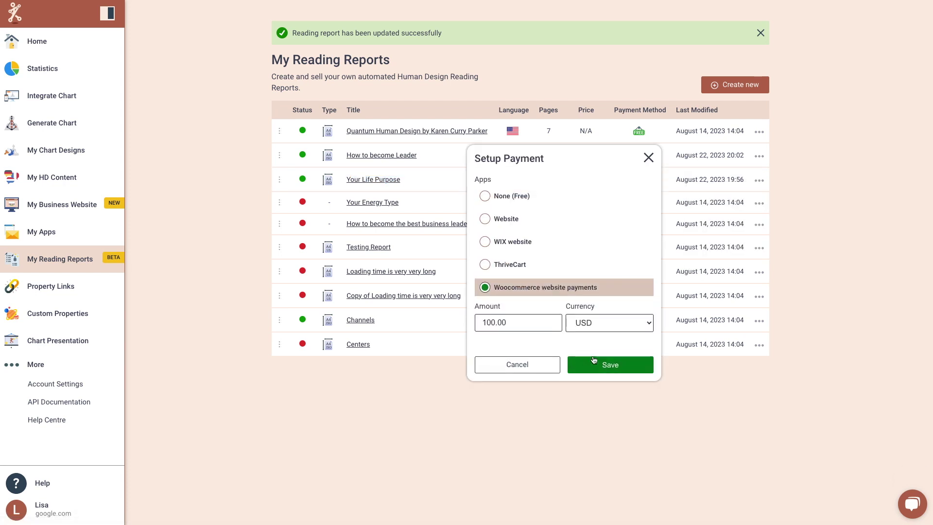
pyautogui.moveTo(495, 323); pyautogui.dragTo(472, 325)
pyautogui.write('299')
pyautogui.click(611, 363)
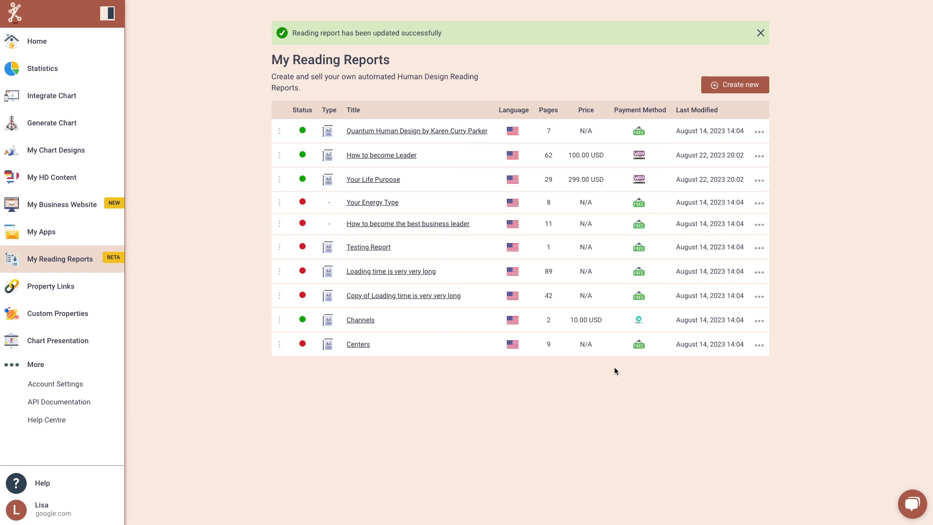
pyautogui.click(761, 33)
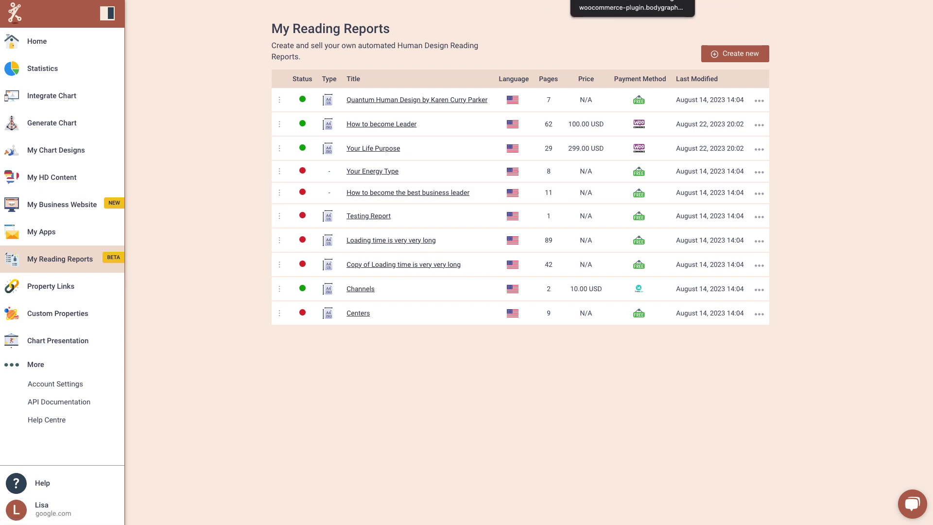
# Step: Open the 'Human Design Reading Report for Leaders' product for editing in WooCommerce
pyautogui.hotkey('ctrl', 'Tab')
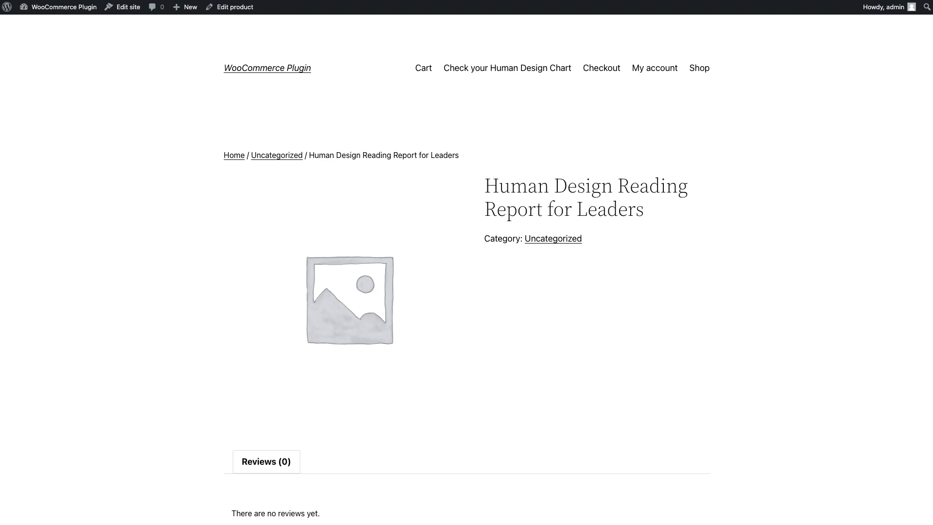
pyautogui.hotkey('ctrl', 'Tab')
pyautogui.click(41, 142)
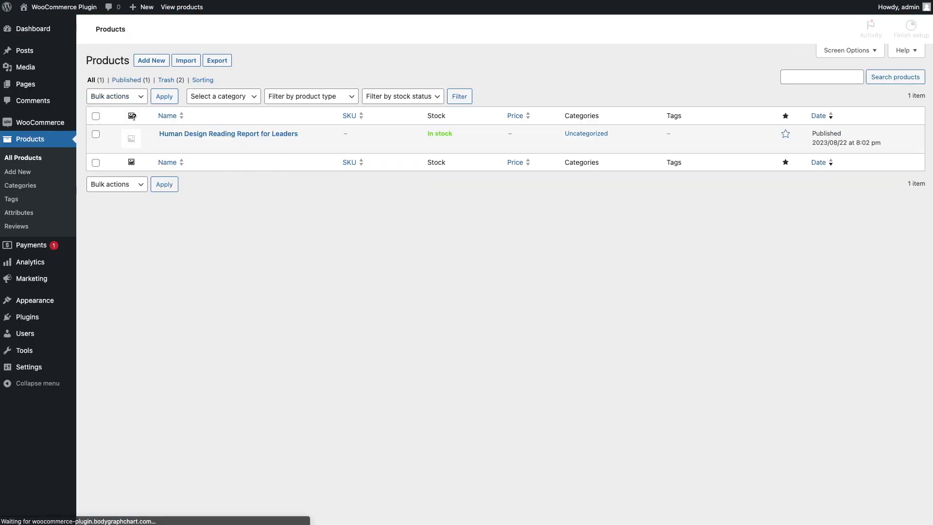
pyautogui.click(274, 157)
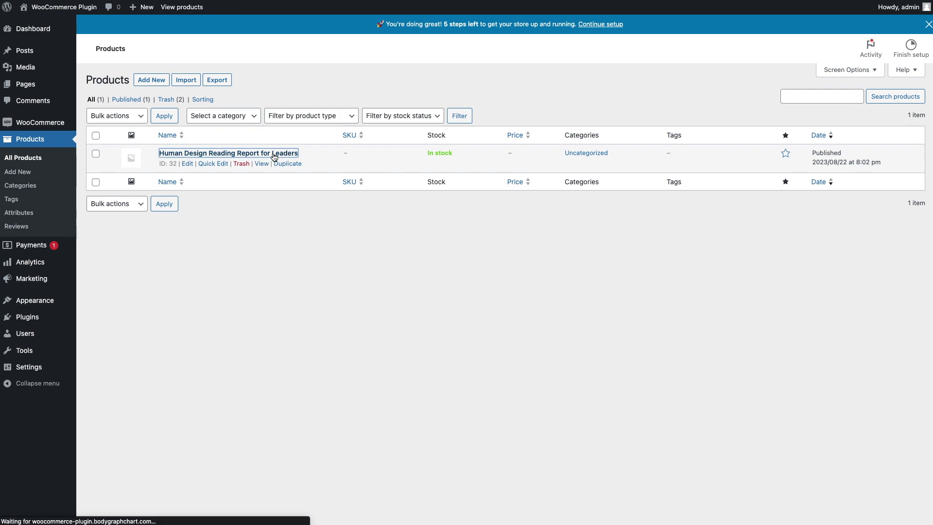
pyautogui.scroll(-3, 319, 251)
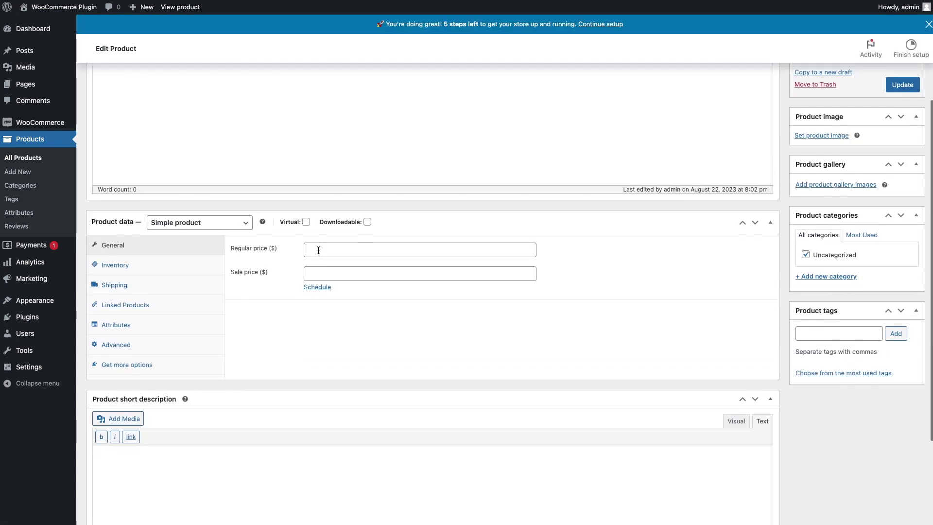
pyautogui.click(318, 250)
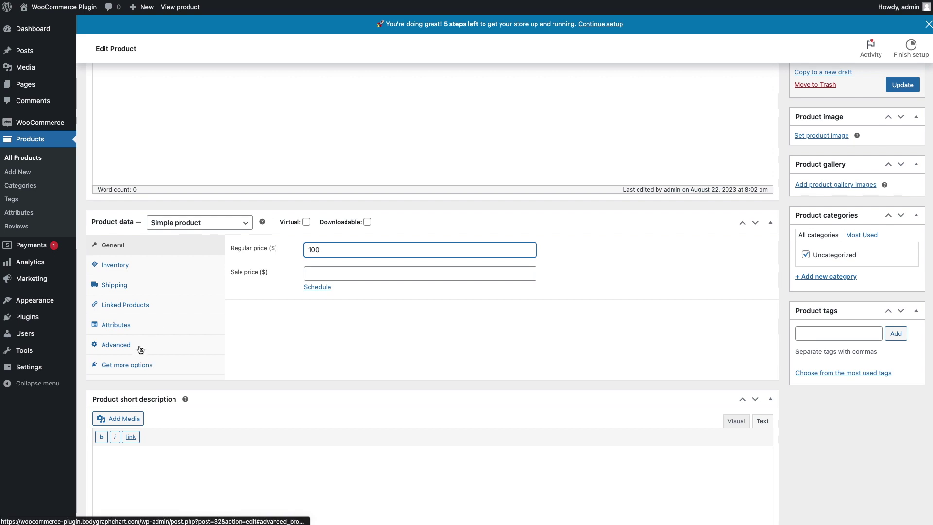
# Step: Make it a BodyGraph Chart Report product linked to 'How to become Leader' and update
pyautogui.click(200, 223)
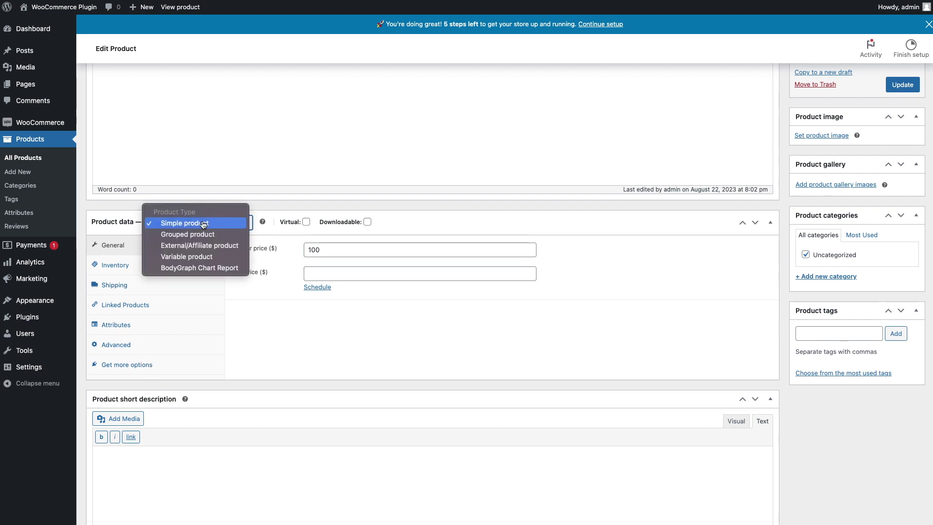
pyautogui.click(222, 273)
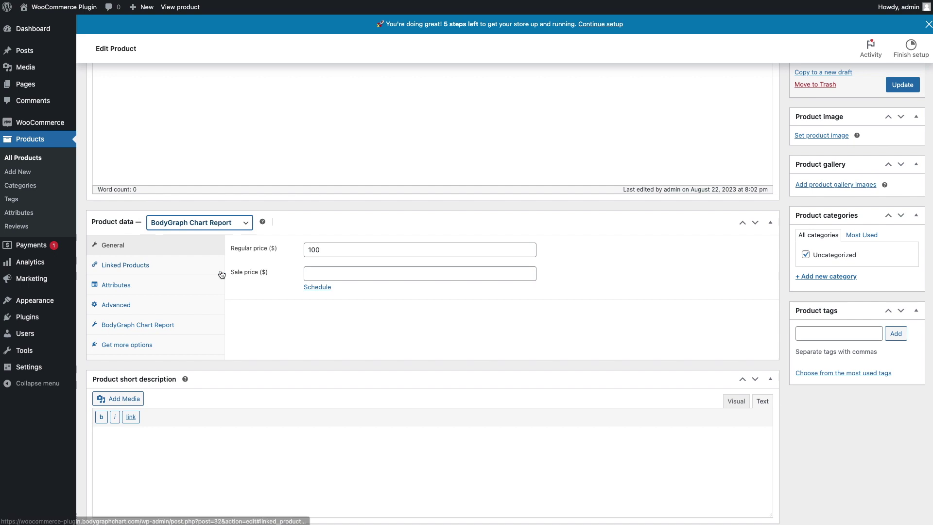
pyautogui.click(151, 326)
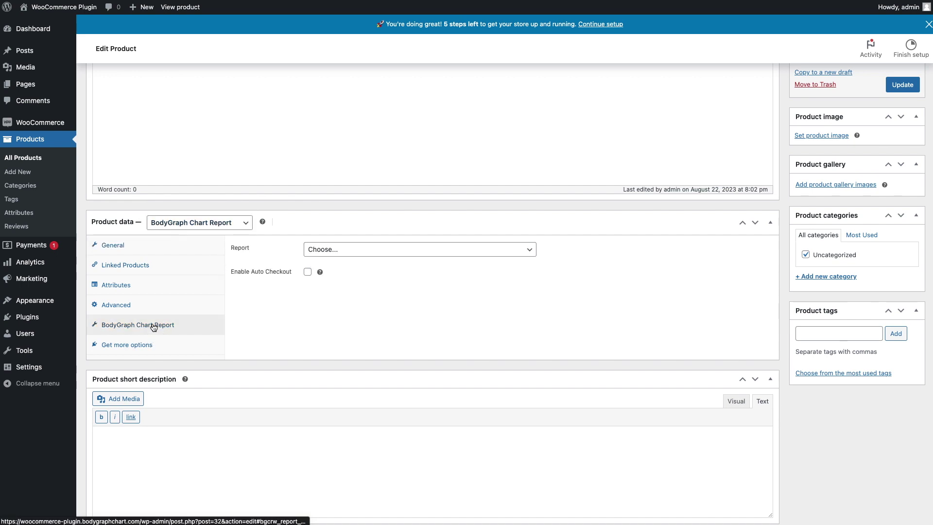
pyautogui.click(341, 257)
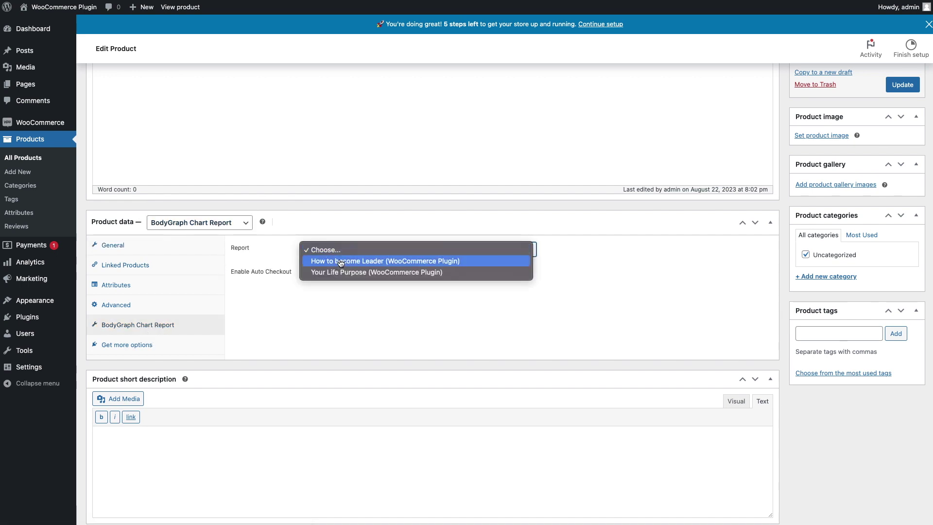
pyautogui.click(340, 263)
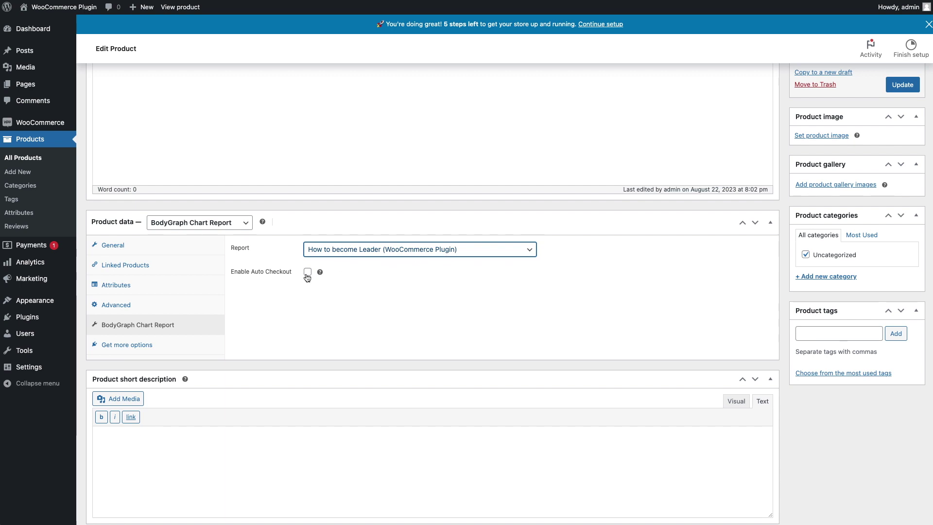
pyautogui.click(897, 86)
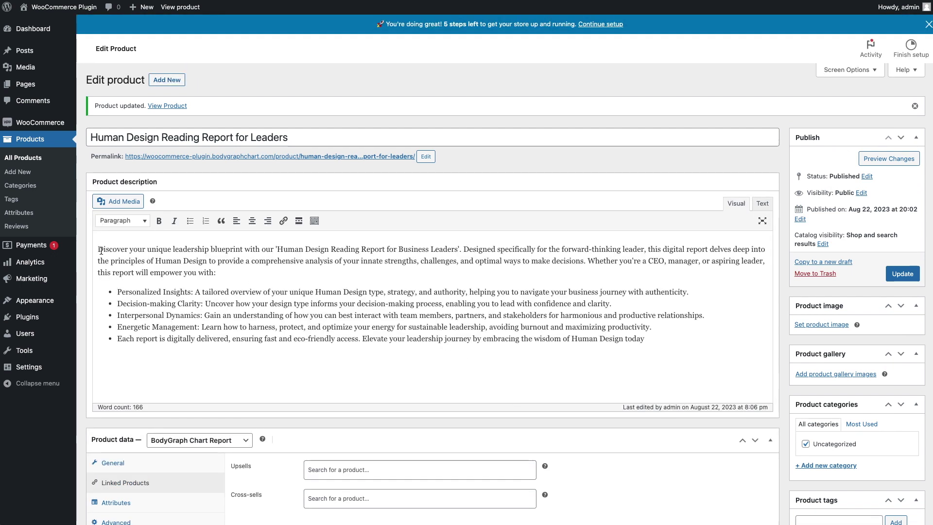
# Step: Upload the 'Your Professional Type' cover as the product image and update the product
pyautogui.moveTo(97, 247); pyautogui.dragTo(208, 350)
pyautogui.click(208, 353)
pyautogui.scroll(-6, 210, 353)
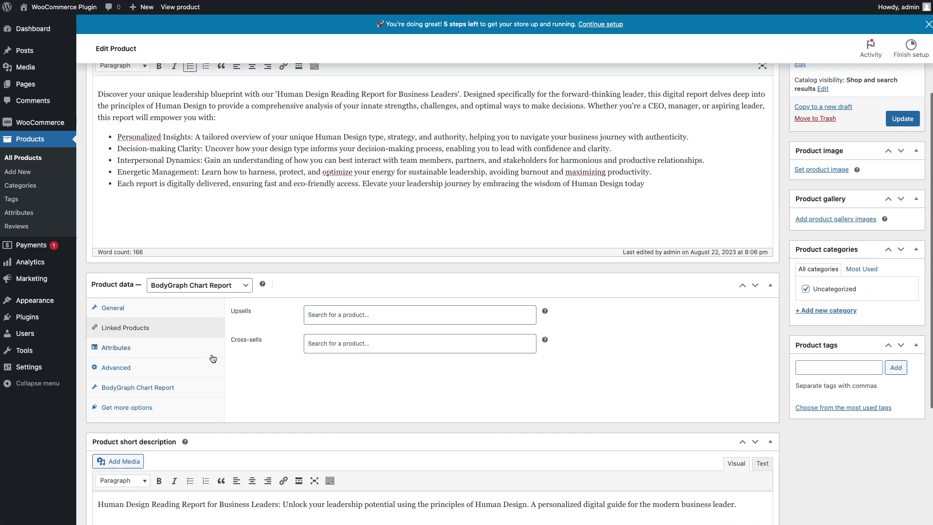
pyautogui.moveTo(129, 375); pyautogui.dragTo(97, 348)
pyautogui.click(156, 385)
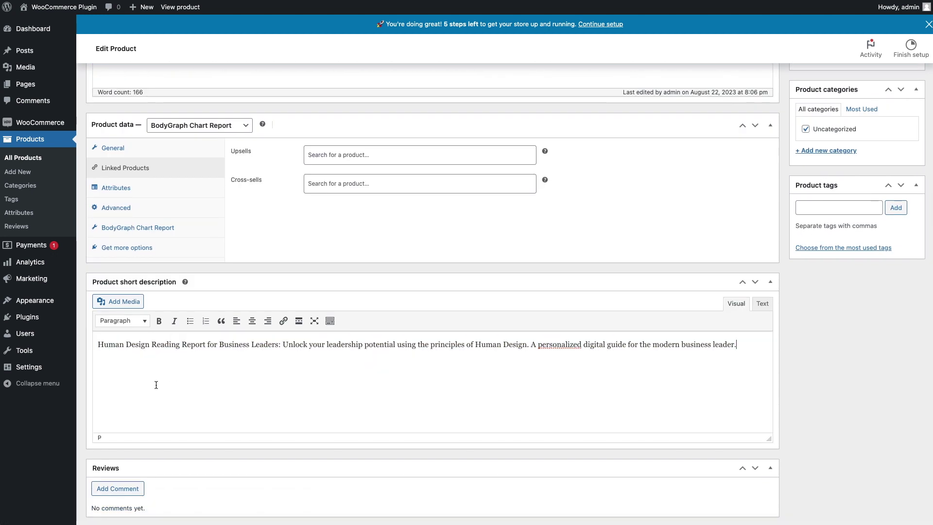
pyautogui.scroll(2, 509, 361)
pyautogui.scroll(4, 523, 364)
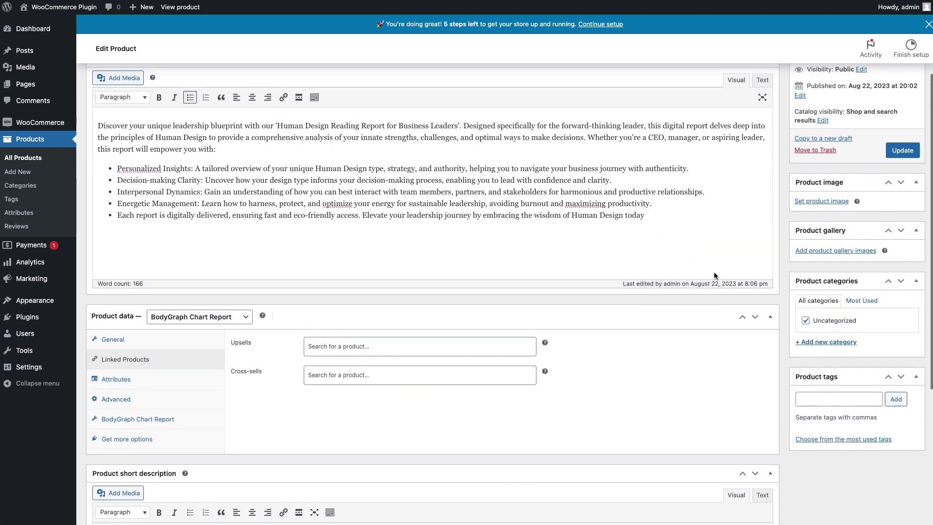
pyautogui.click(821, 202)
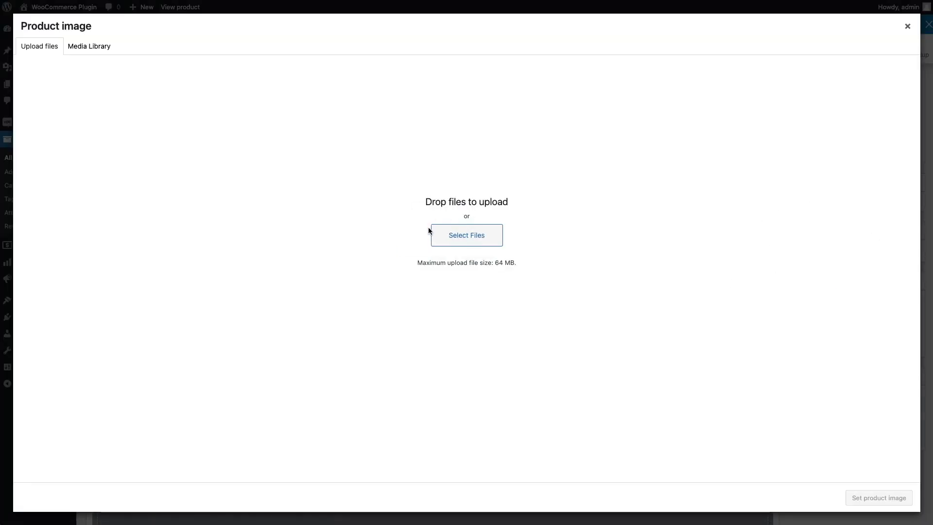
pyautogui.moveTo(432, 231); pyautogui.dragTo(425, 235)
pyautogui.click(886, 503)
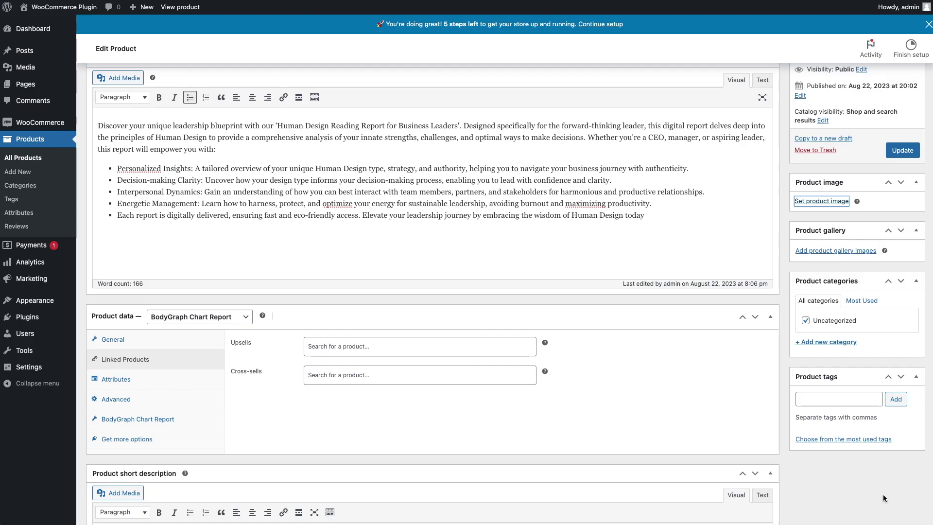
pyautogui.click(903, 151)
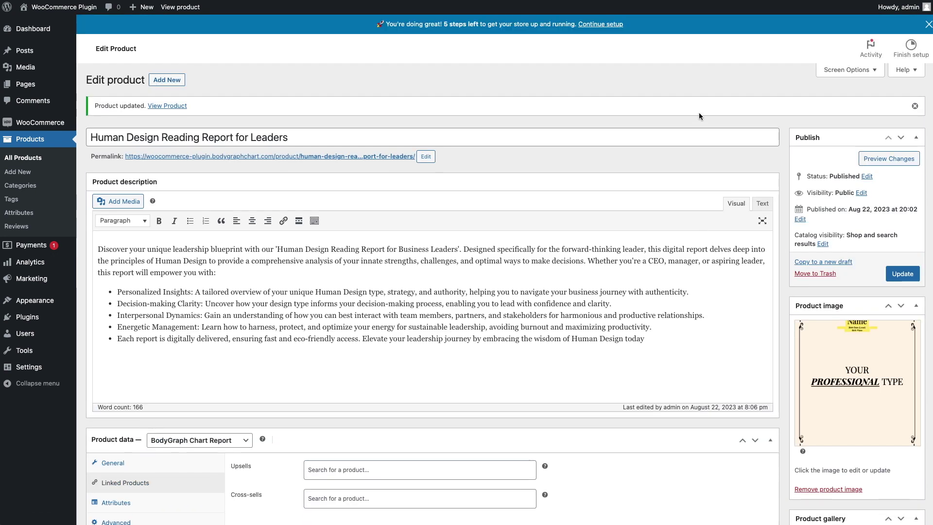
pyautogui.click(384, 157)
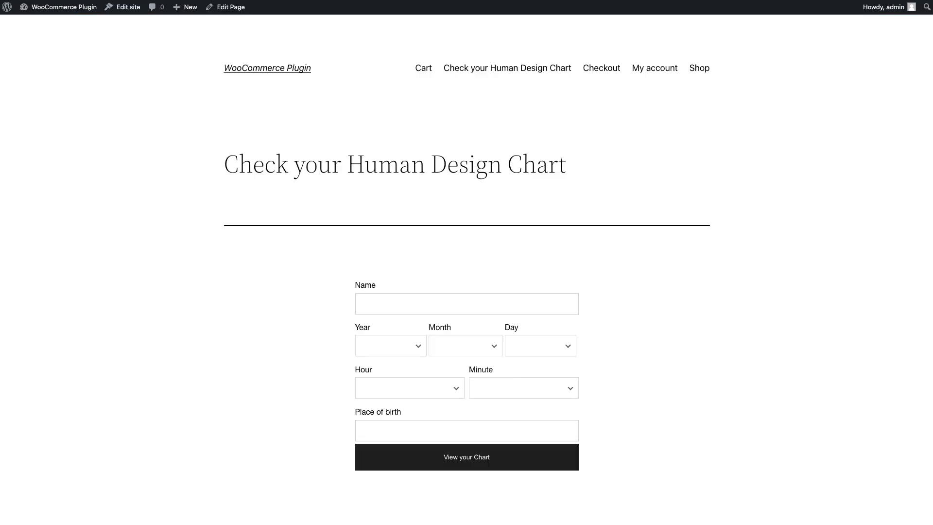
# Step: Open the 'Human Design Reading Report for Leaders' product from the Shop page
pyautogui.click(700, 69)
pyautogui.scroll(-2, 446, 184)
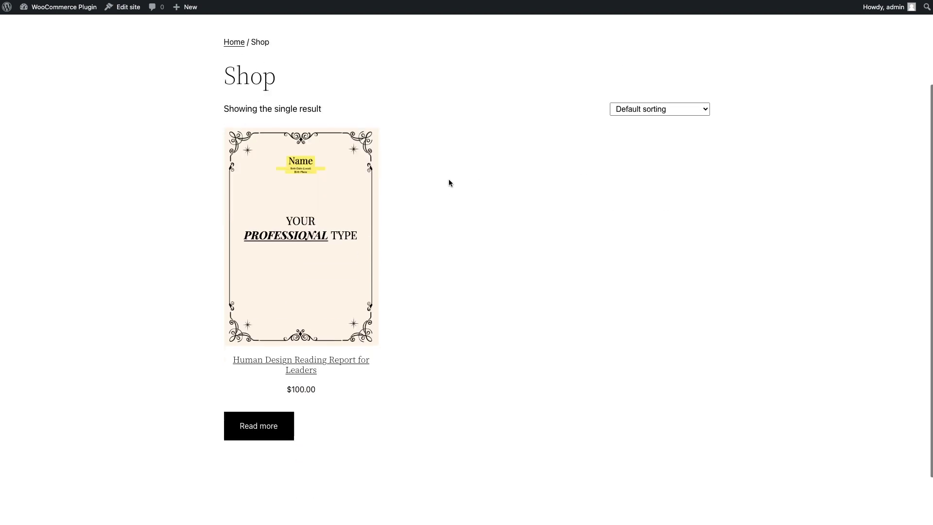
pyautogui.scroll(1, 303, 388)
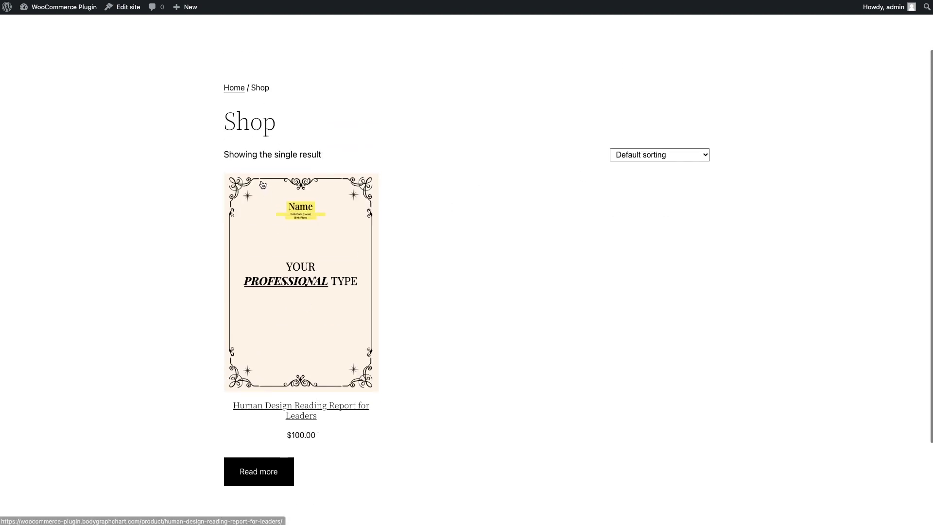
pyautogui.click(272, 250)
# Step: Enter the person's name and set the birth date to 2 February 2029
pyautogui.click(371, 304)
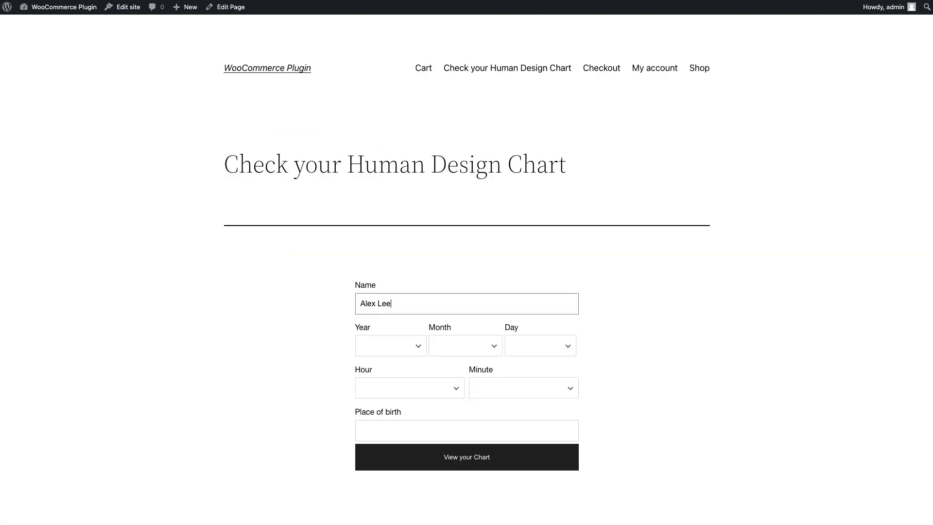
pyautogui.click(384, 345)
pyautogui.click(389, 409)
pyautogui.click(465, 347)
pyautogui.click(461, 386)
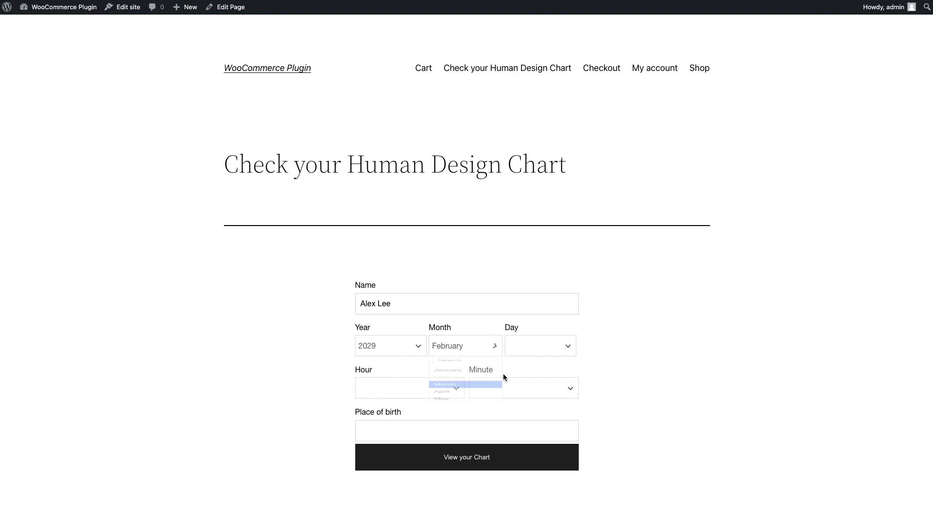
pyautogui.click(535, 346)
pyautogui.click(538, 408)
# Step: Set birth time 00:00 and birthplace London, England, United Kingdom, then generate the chart
pyautogui.scroll(-3, 447, 325)
pyautogui.click(414, 286)
pyautogui.click(413, 330)
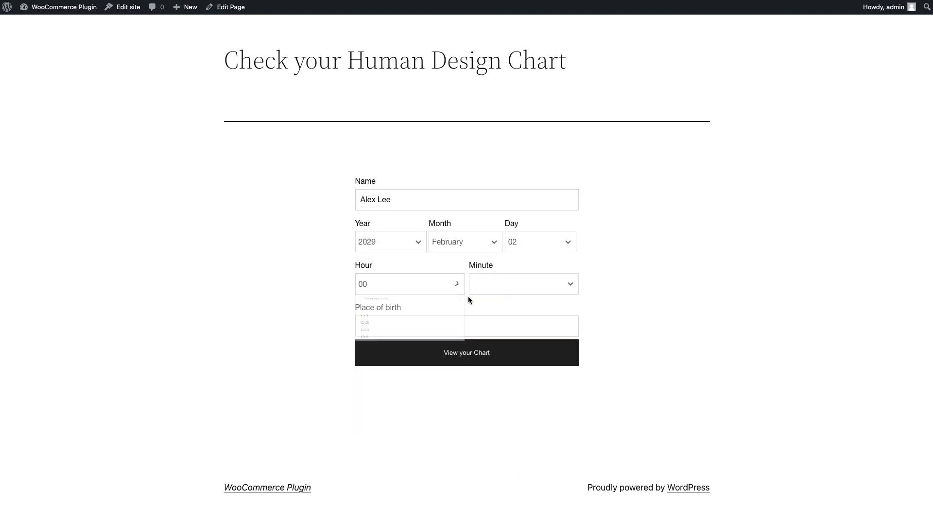
pyautogui.click(506, 284)
pyautogui.click(510, 336)
pyautogui.click(427, 330)
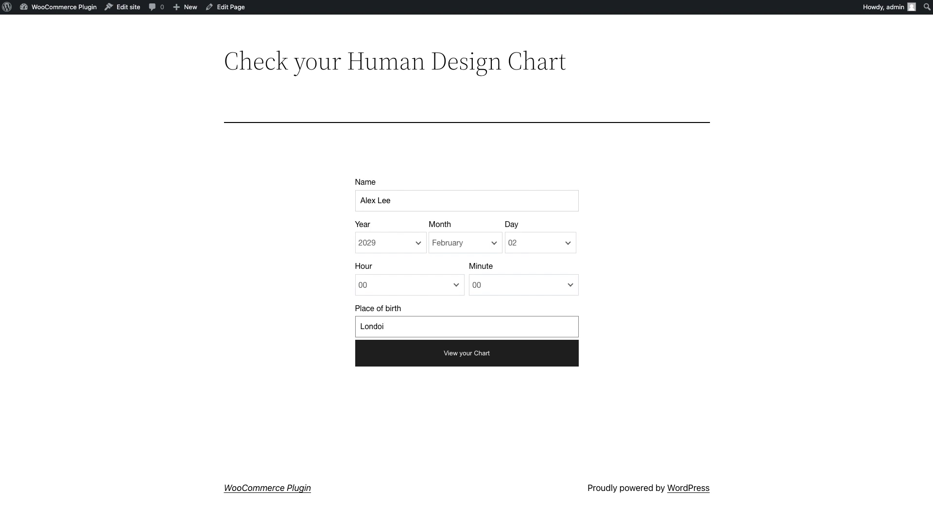
pyautogui.click(417, 355)
pyautogui.click(387, 353)
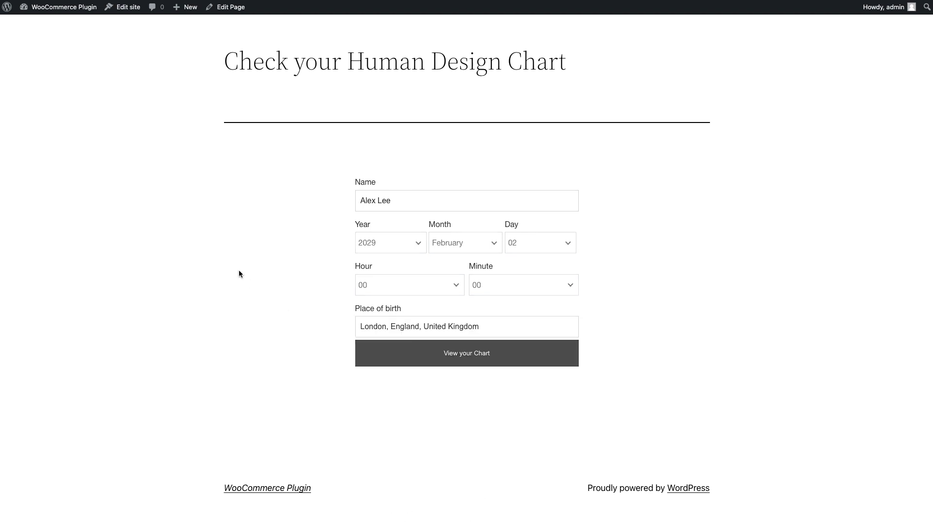
pyautogui.scroll(-7, 228, 258)
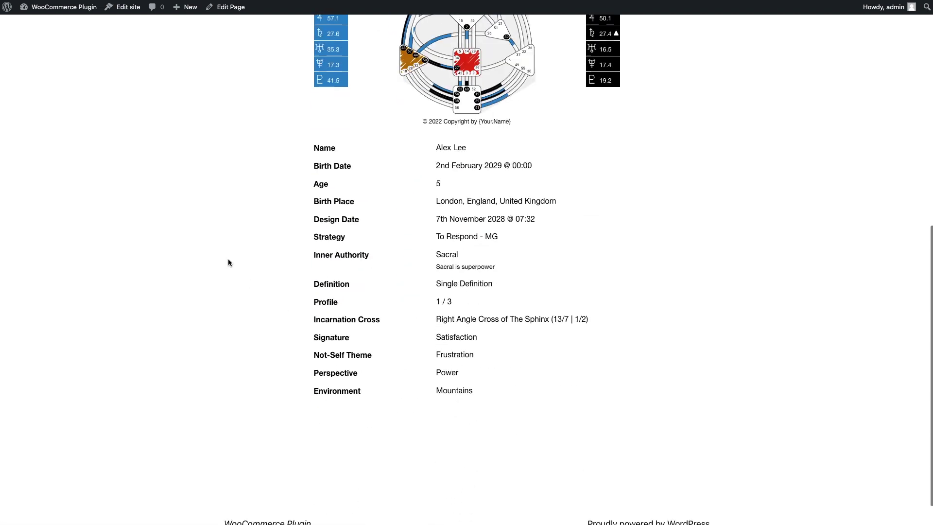
pyautogui.scroll(4, 228, 259)
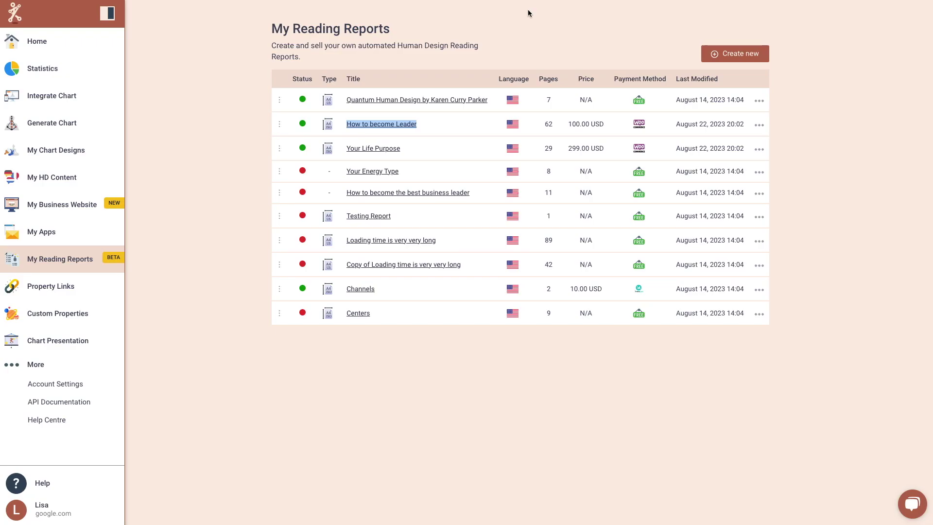
# Step: Open the Woocommerce chart embed's settings and scroll down to its reading report options
pyautogui.click(47, 100)
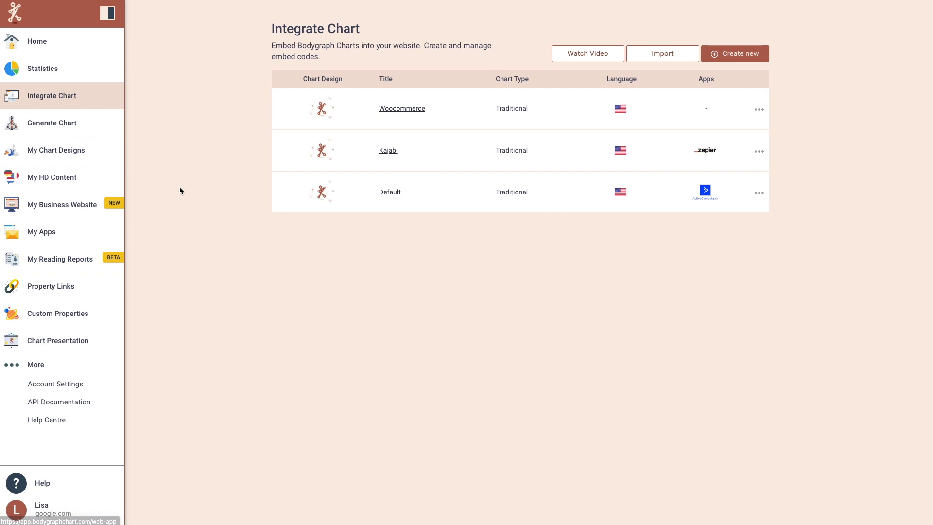
pyautogui.click(407, 111)
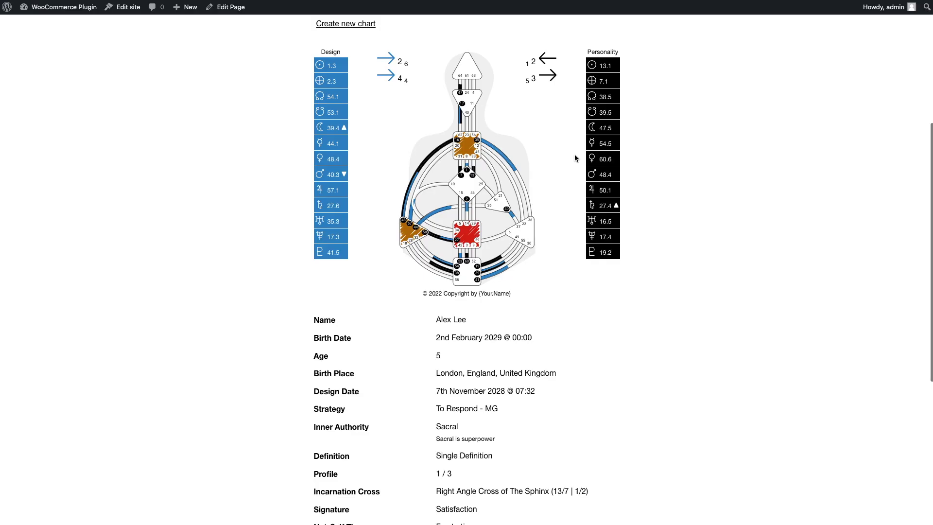
pyautogui.scroll(-8, 575, 154)
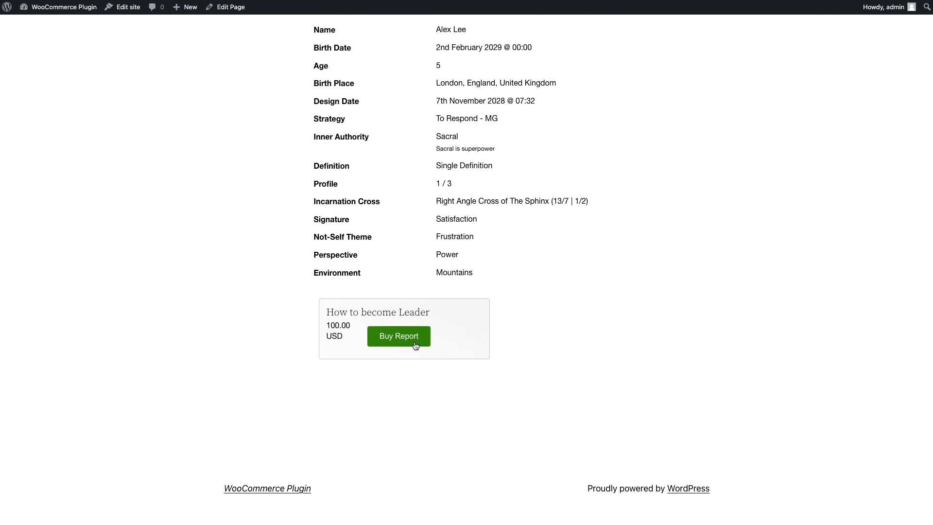
# Step: Buy the Human Design Reading Report for Leaders at $100.00 and reach checkout
pyautogui.click(416, 345)
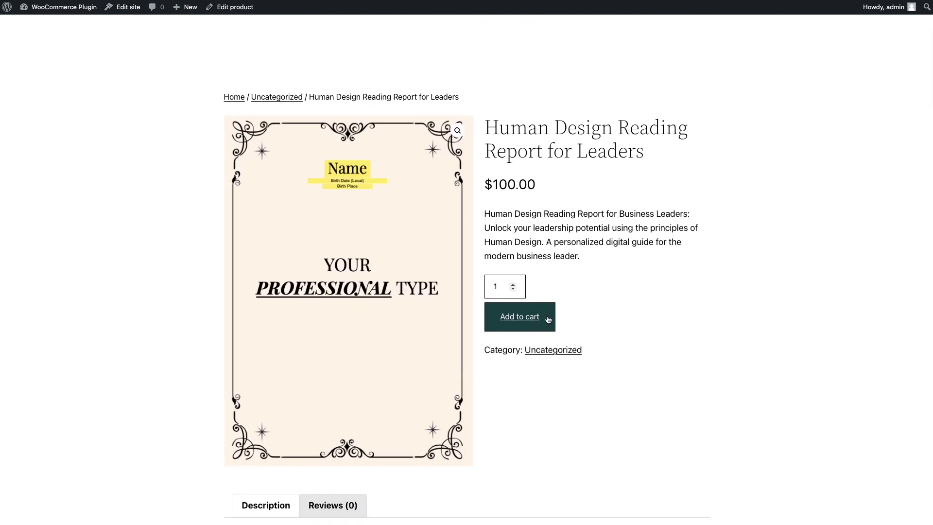
pyautogui.click(548, 320)
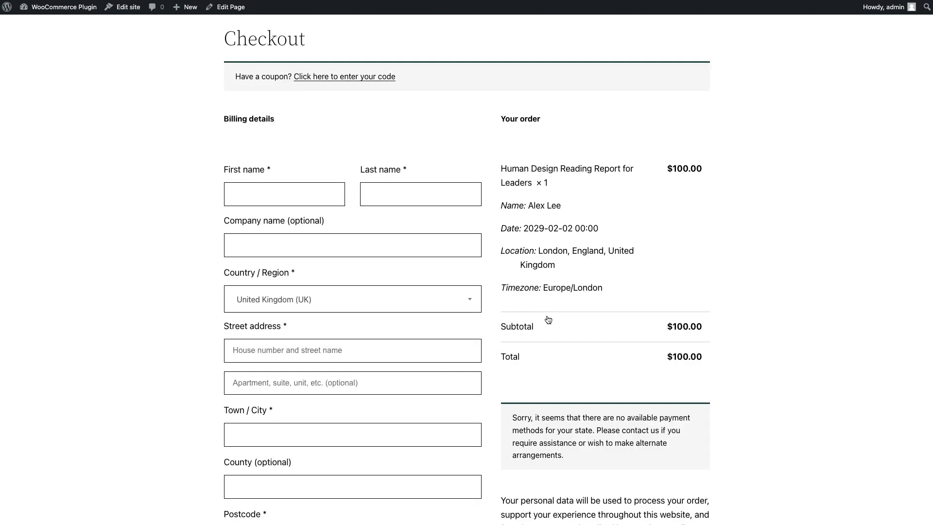